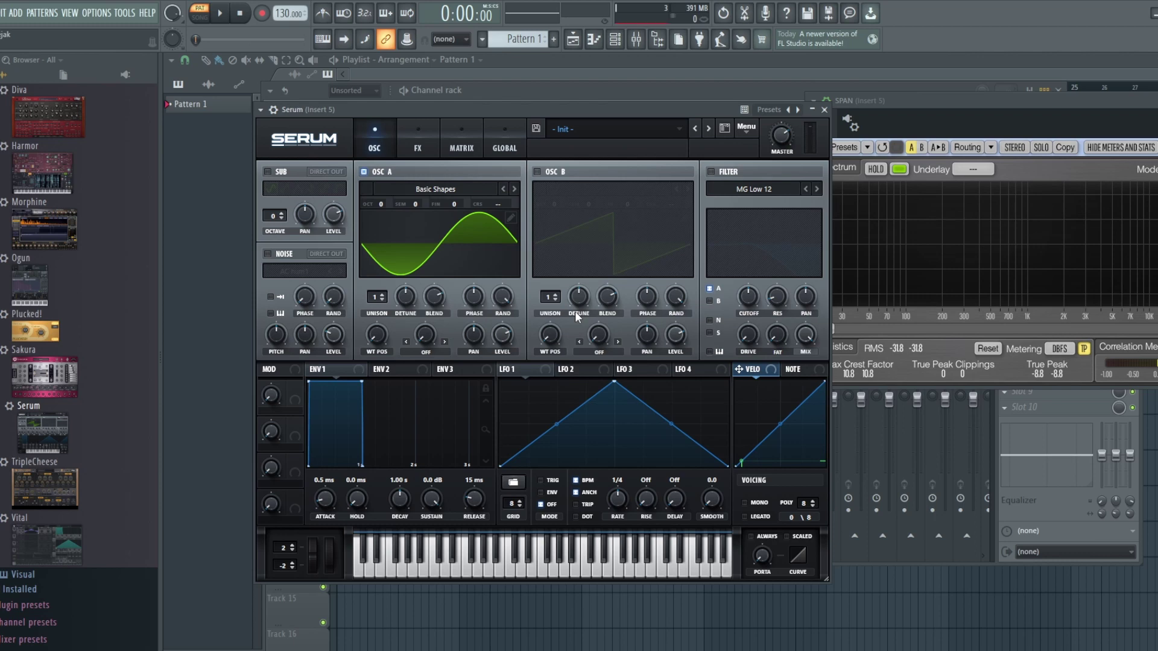
- Bring SPAN to the front, then audition oscillator A as a saw before returning it to sine
click(979, 97)
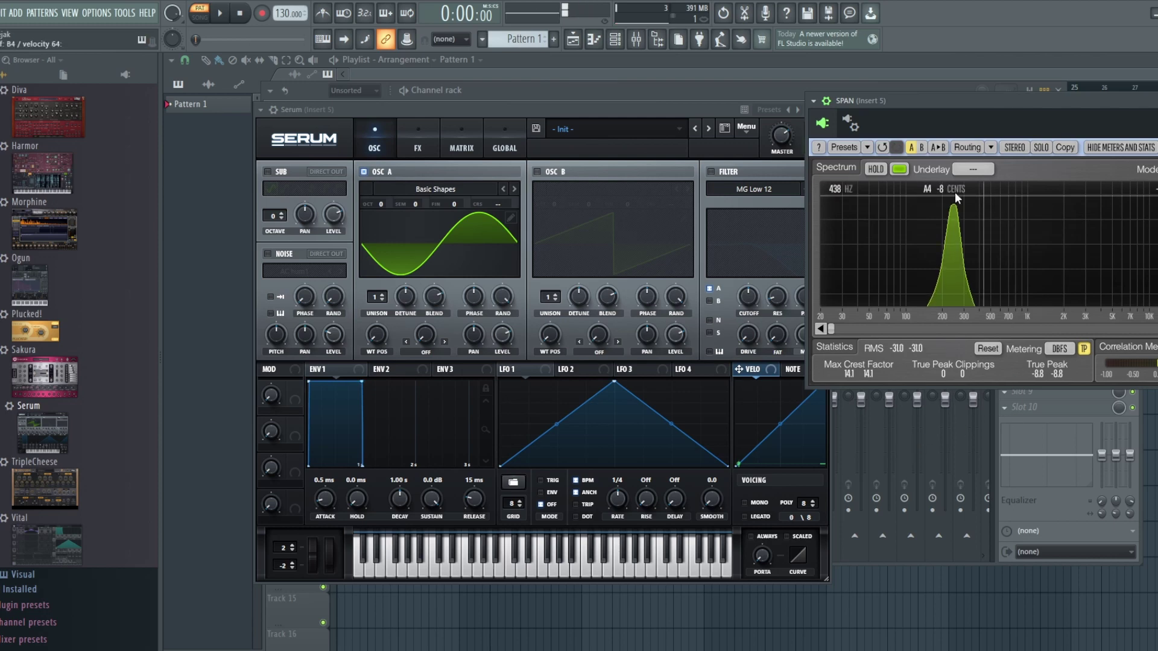
drag(377, 341, 378, 313)
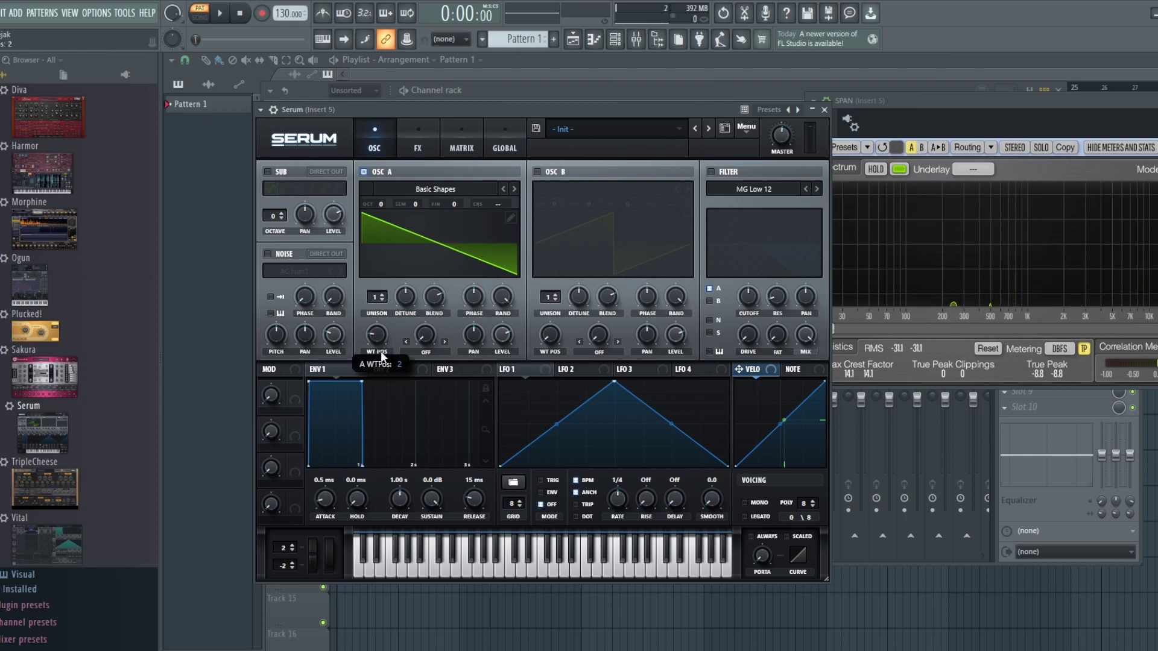
drag(388, 340, 384, 374)
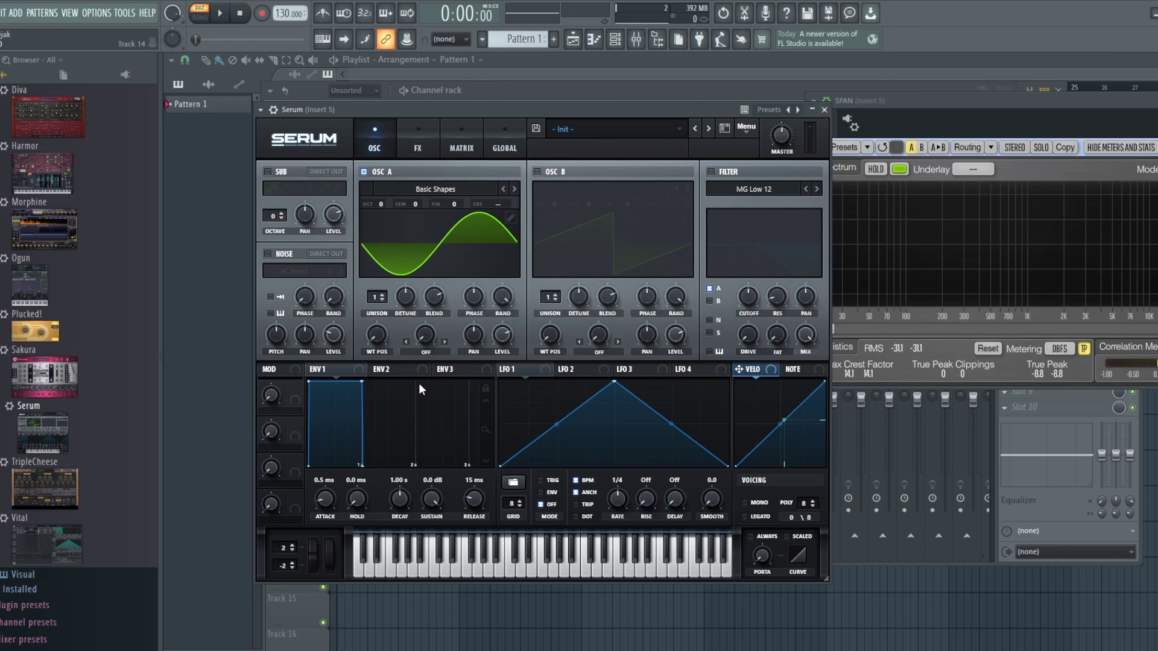
- Switch on the Tube distortion, sweep its drive up to 97% and 82%, then down to 0%
click(417, 145)
click(802, 184)
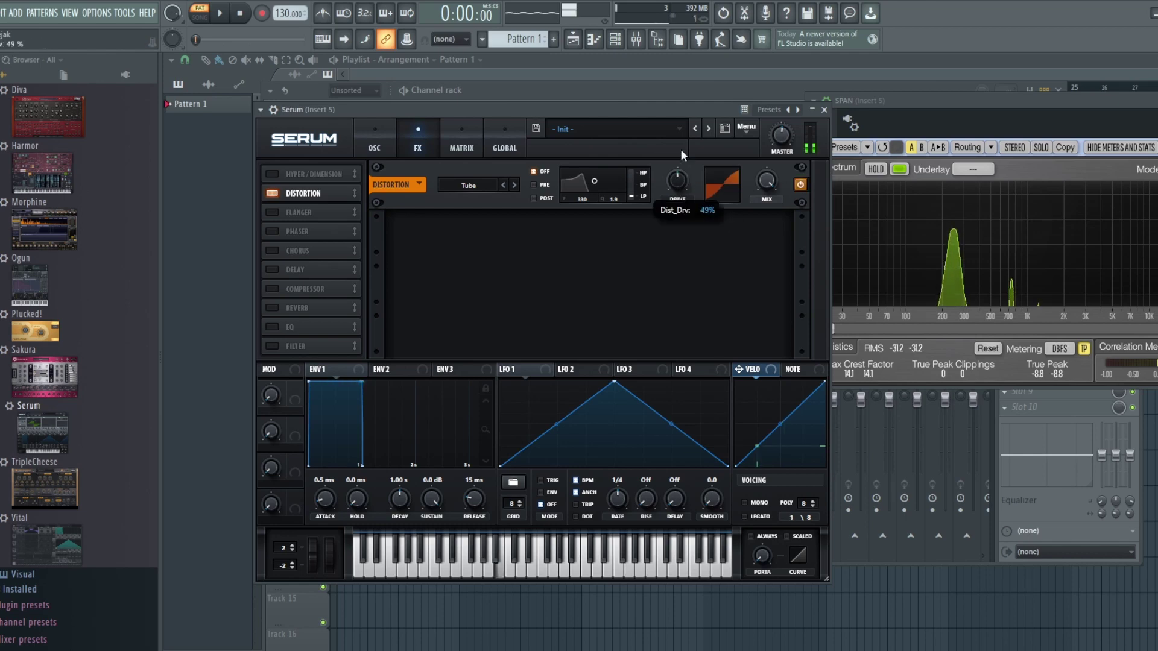
mouse_move(680, 150)
mouse_down()
mouse_move(678, 63)
mouse_move(679, 169)
mouse_up()
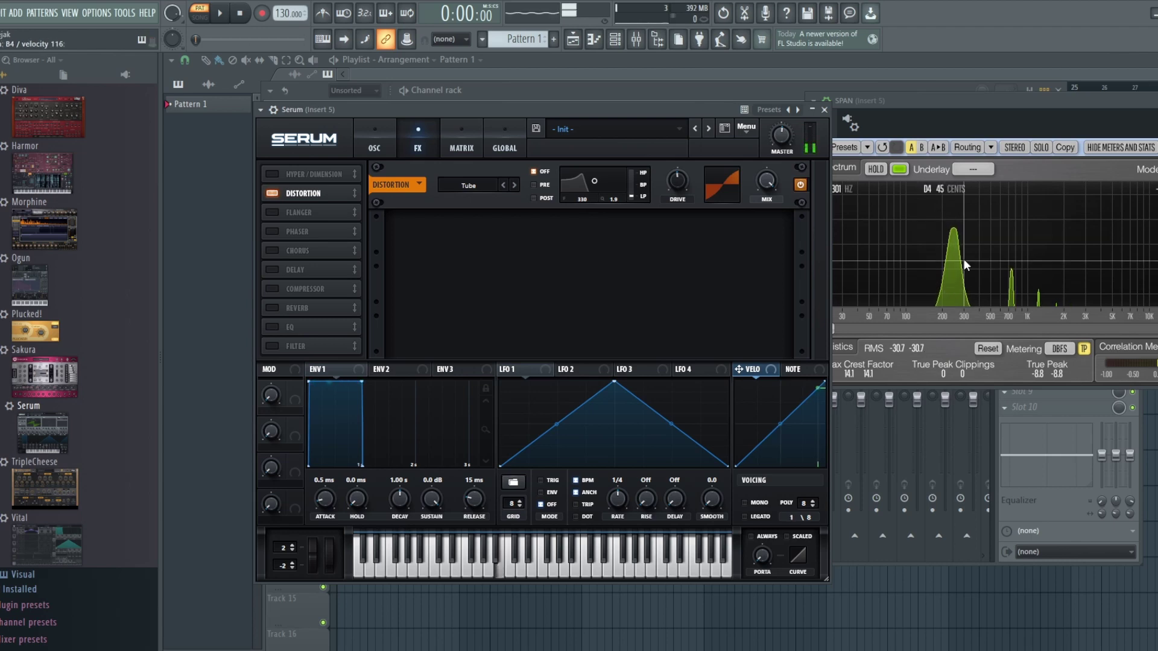
mouse_move(674, 183)
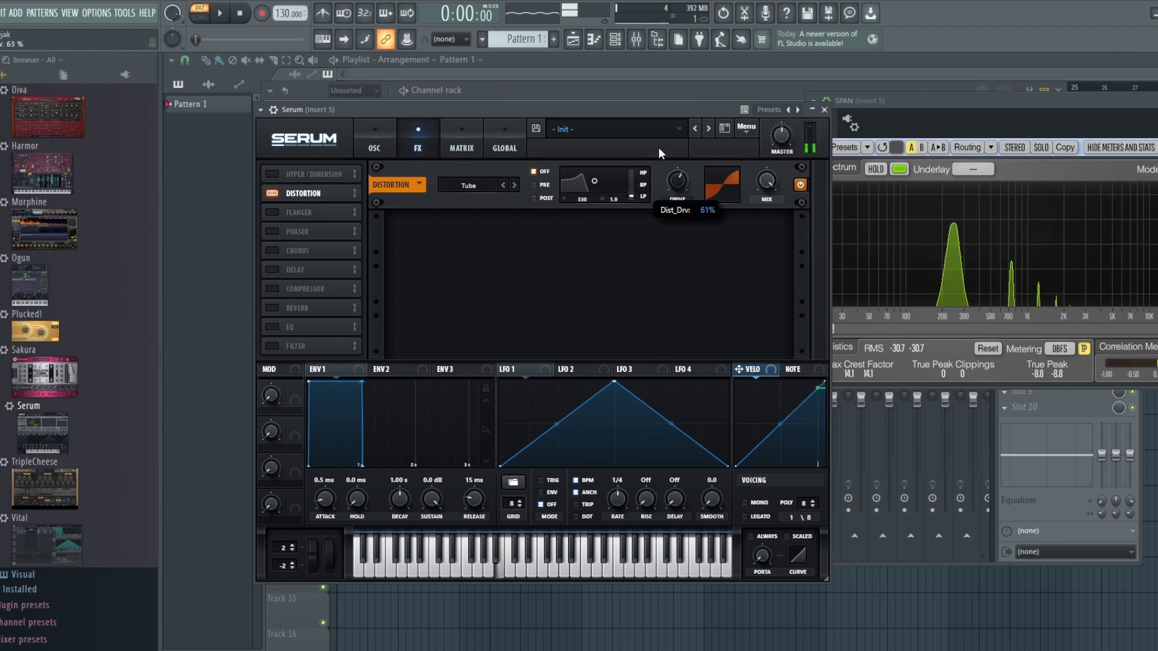
drag(658, 146, 656, 117)
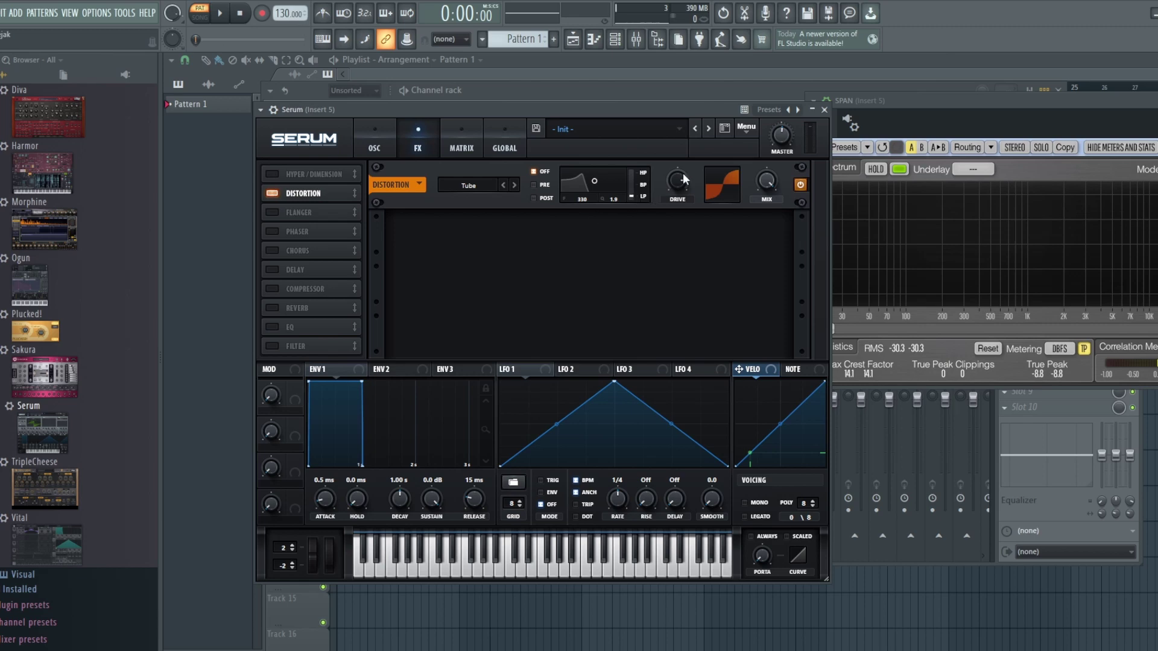
drag(683, 172, 675, 350)
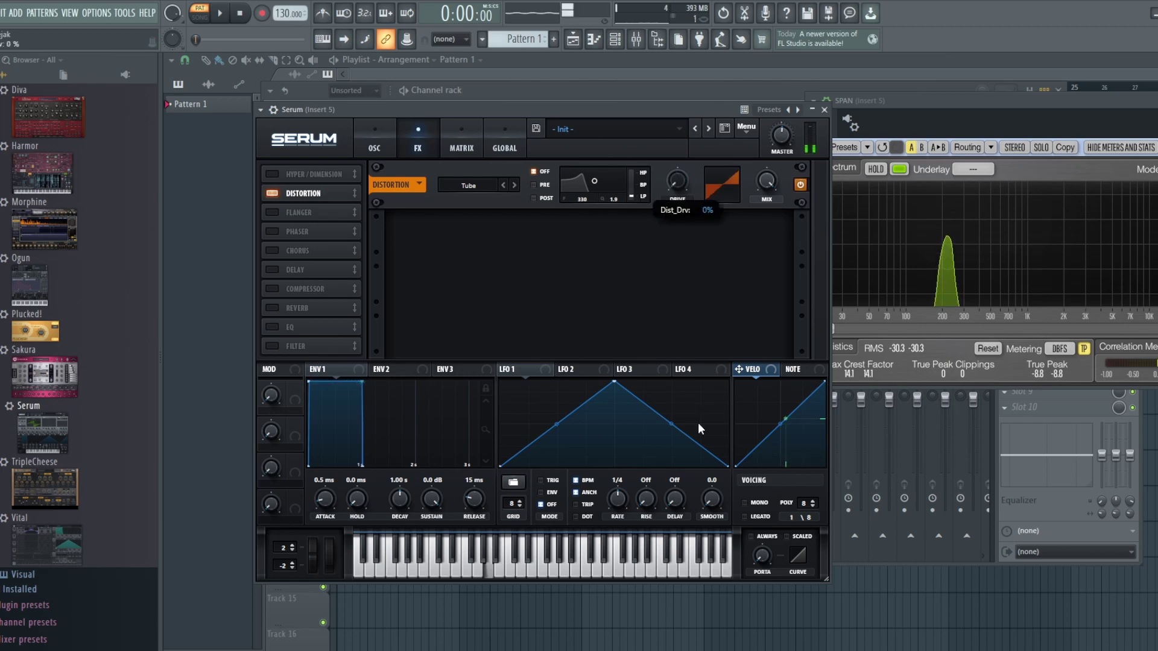
- Set oscillator A's wavetable to a saw and enable the MG Low 12 filter, sweeping its cutoff
click(388, 136)
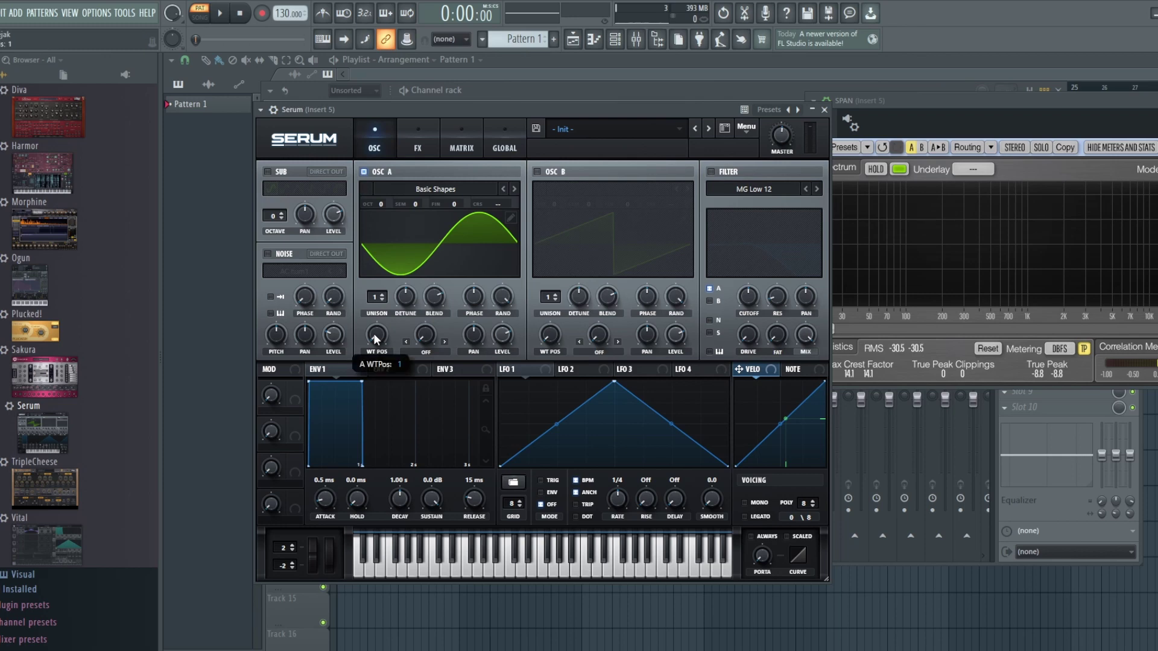
drag(377, 336, 378, 300)
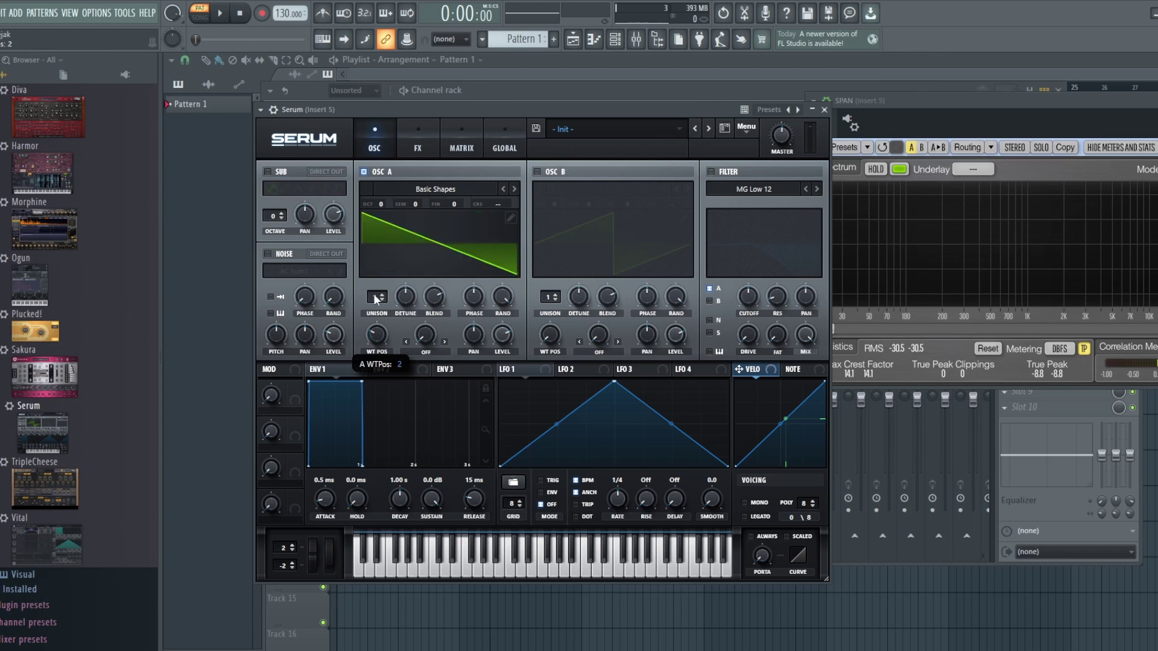
click(709, 172)
mouse_move(747, 293)
mouse_down()
mouse_move(744, 263)
mouse_move(744, 274)
mouse_up()
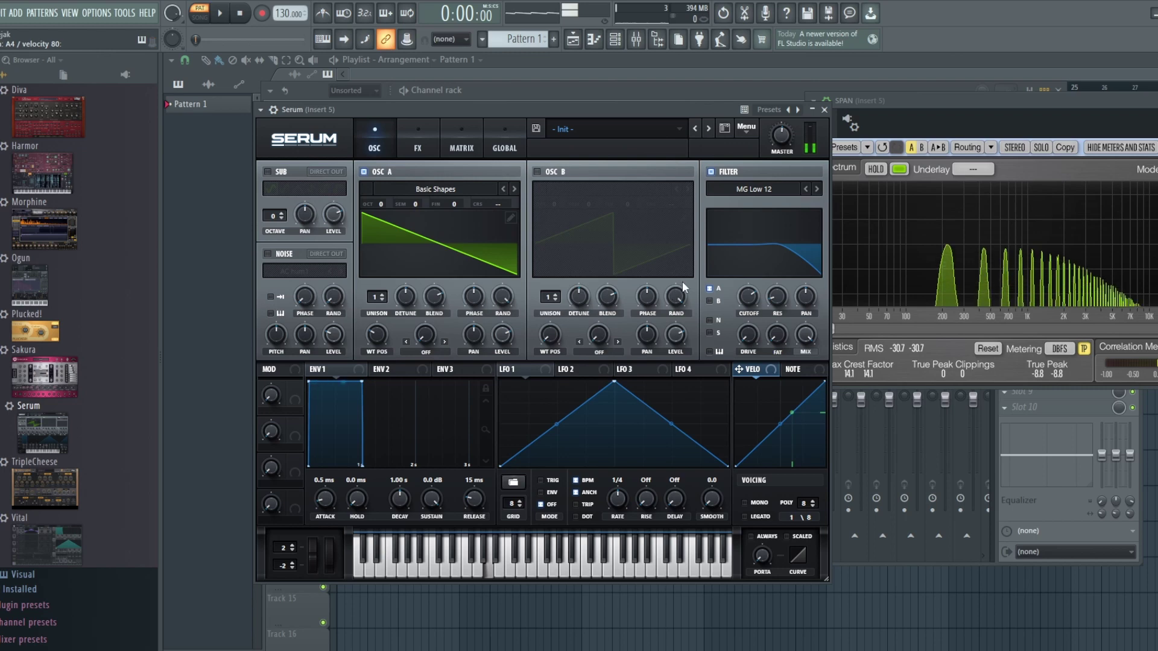
- Re-enable the distortion, push its drive through 67% to 86%, then ease it back to 77%
click(431, 146)
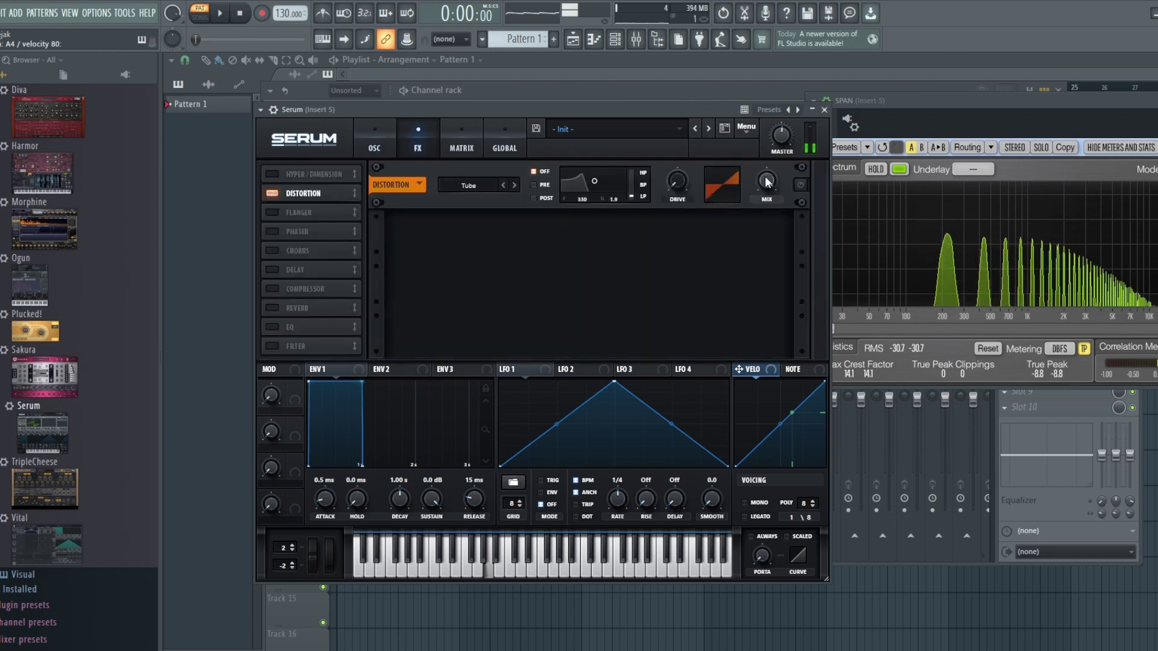
click(800, 186)
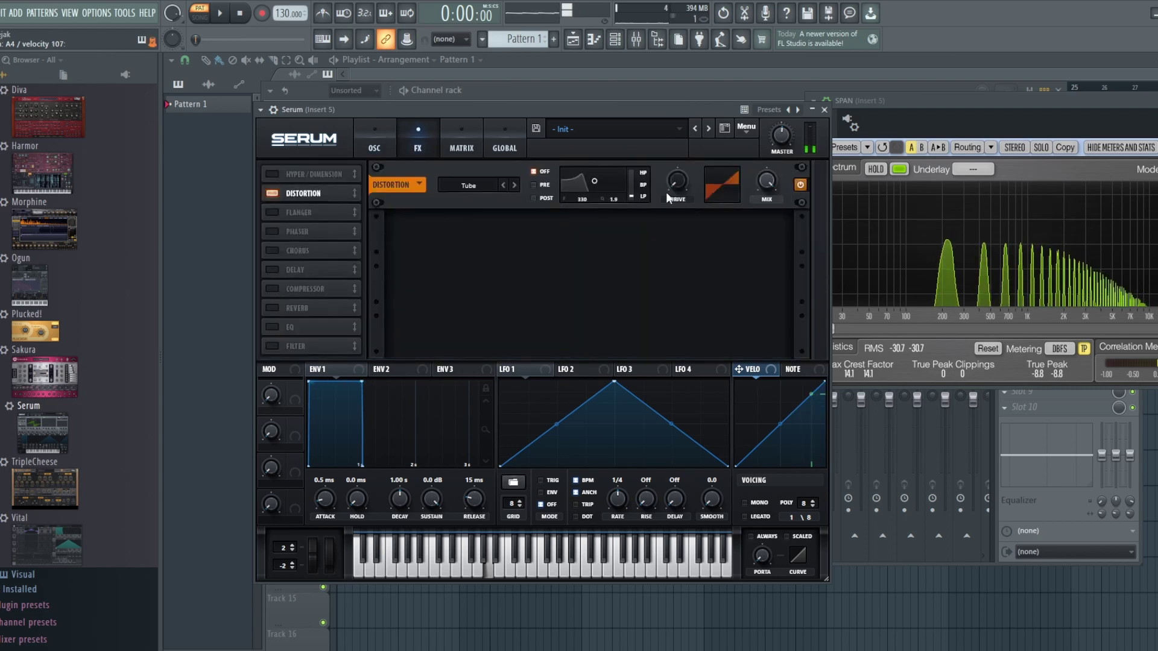
drag(678, 185, 675, 125)
mouse_move(667, 78)
mouse_down()
mouse_move(668, 45)
mouse_move(669, 63)
mouse_up()
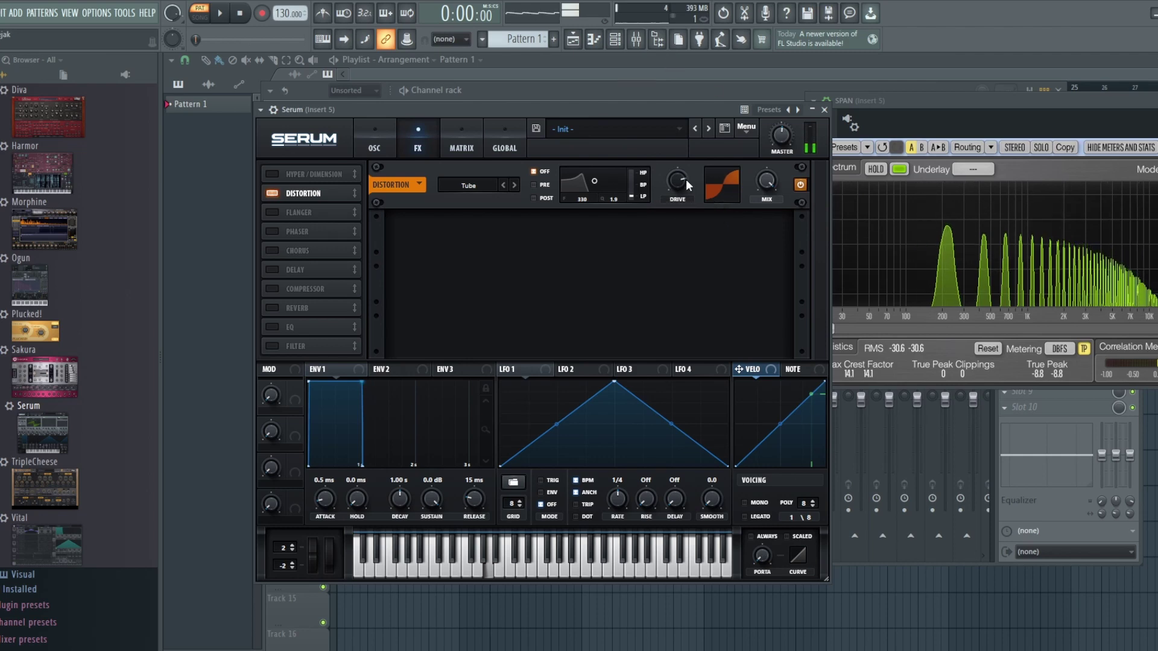
drag(685, 179, 659, 252)
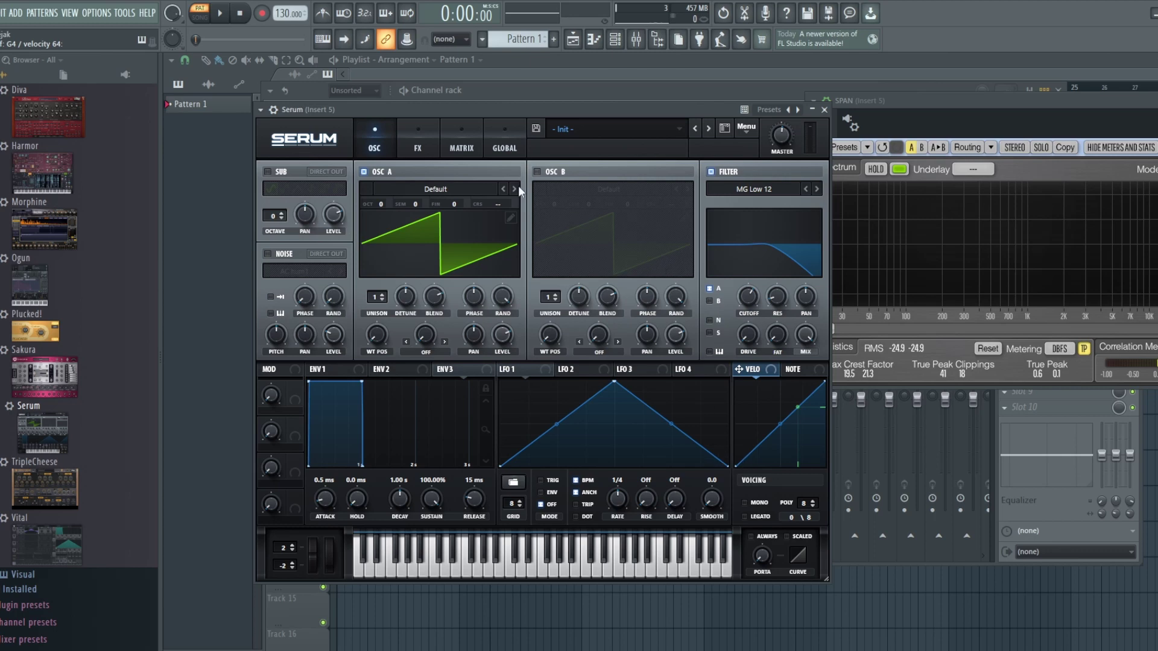
click(424, 146)
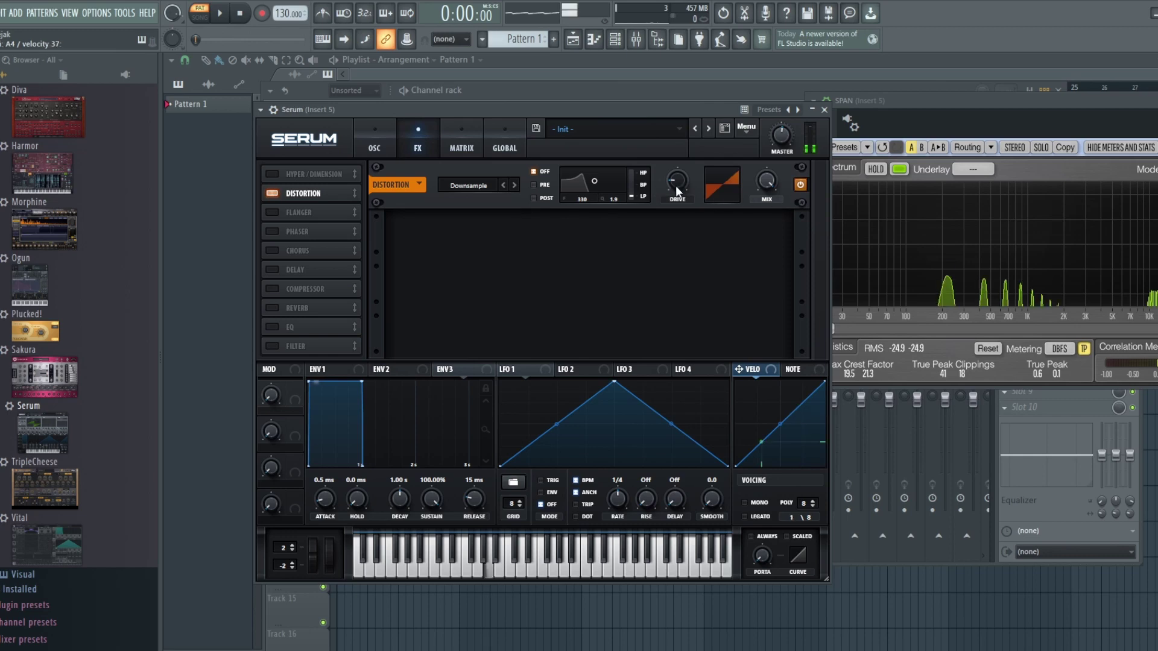
drag(675, 186, 678, 121)
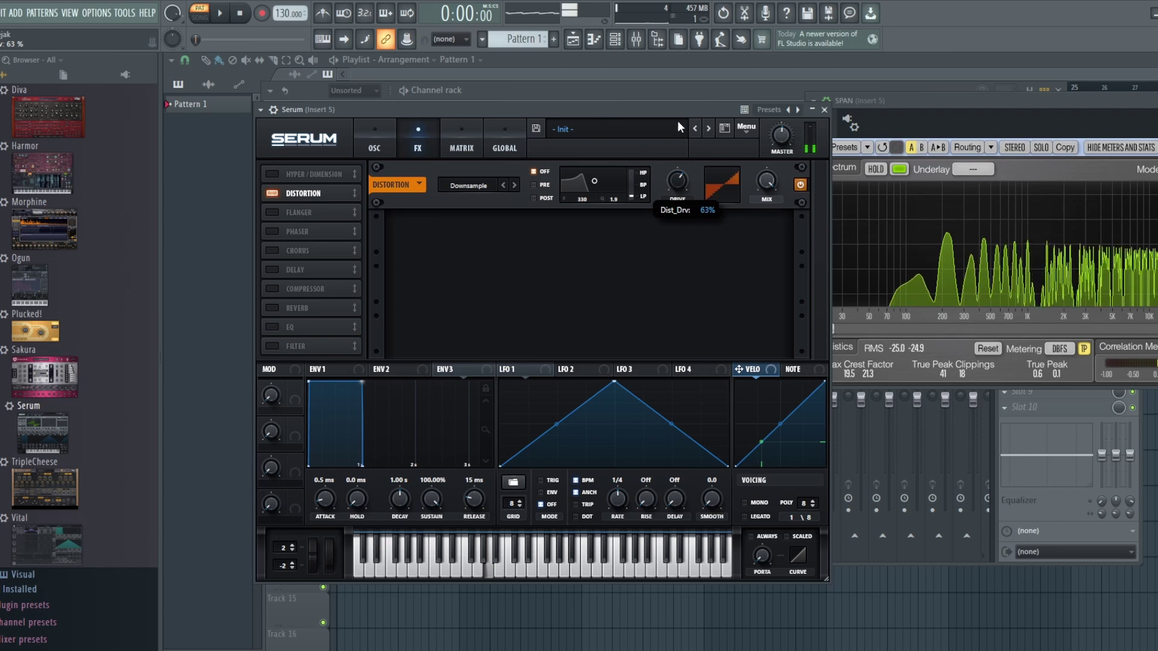
drag(678, 121, 679, 151)
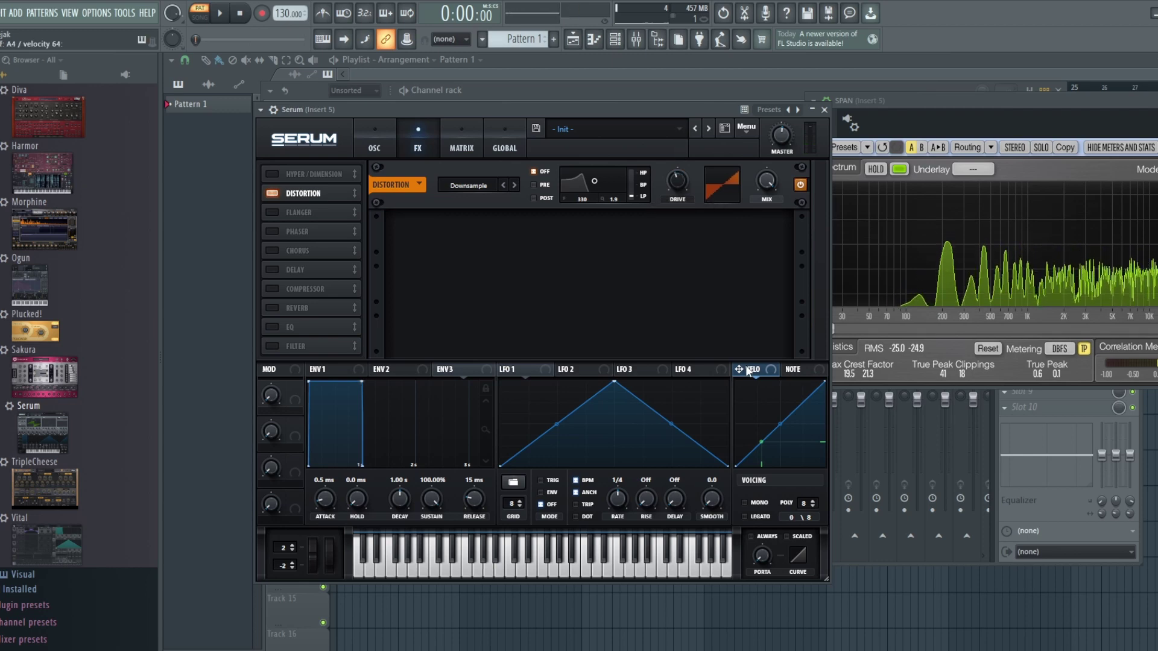
click(470, 186)
click(474, 285)
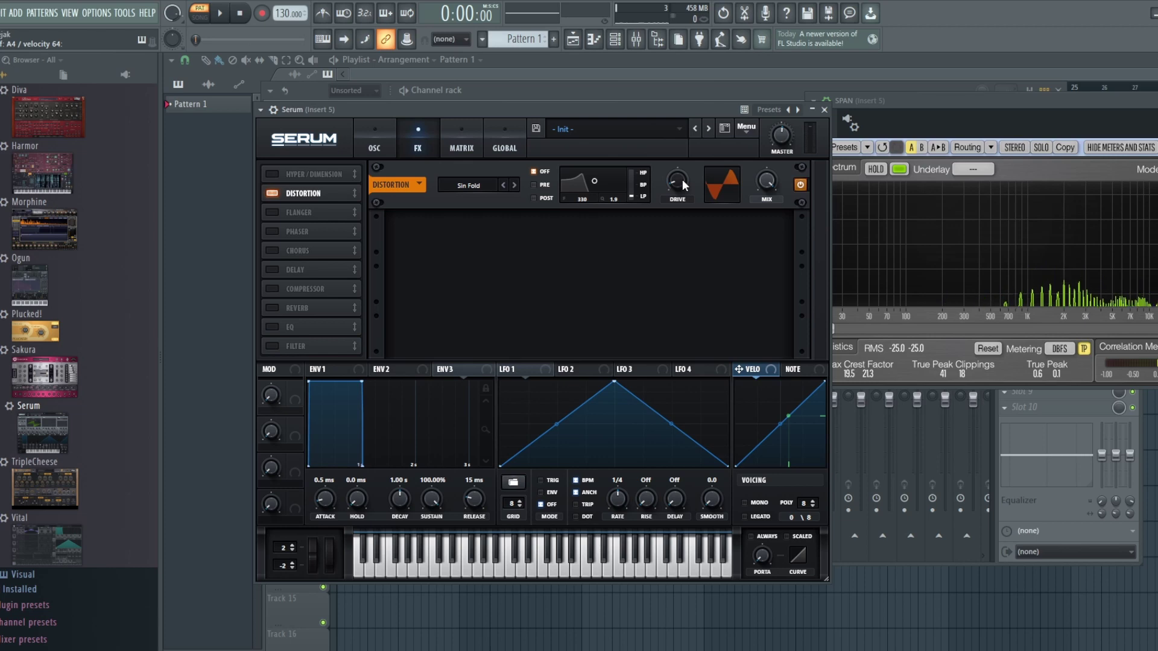
mouse_move(682, 180)
mouse_down()
mouse_move(688, 128)
mouse_move(686, 189)
mouse_up()
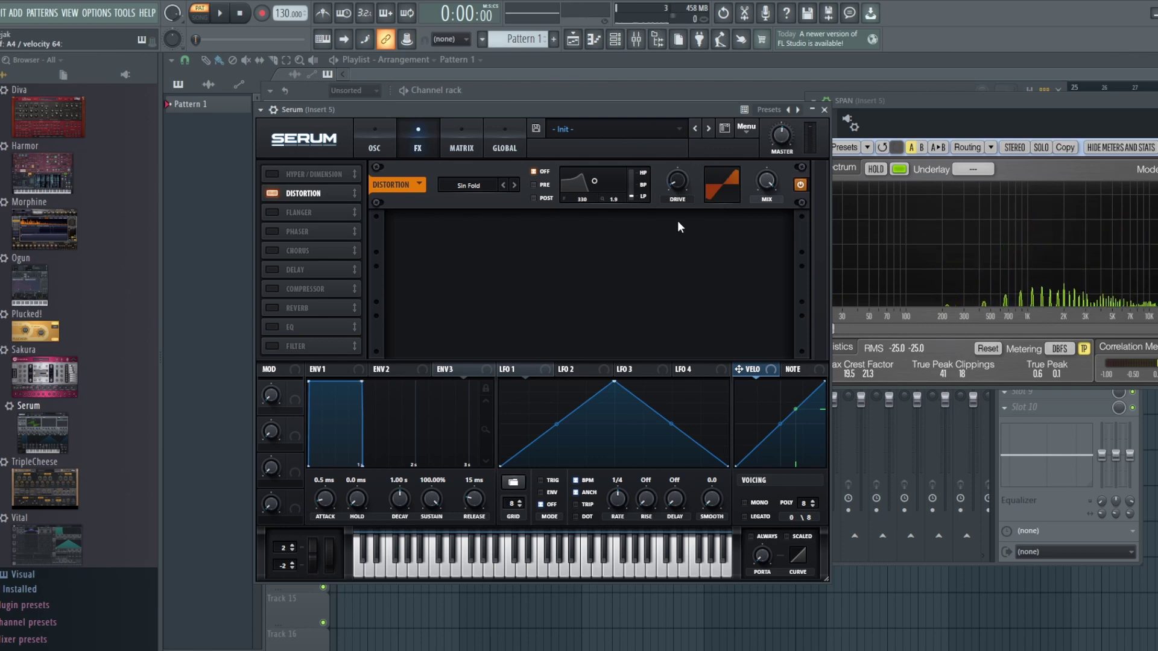
click(481, 184)
click(486, 197)
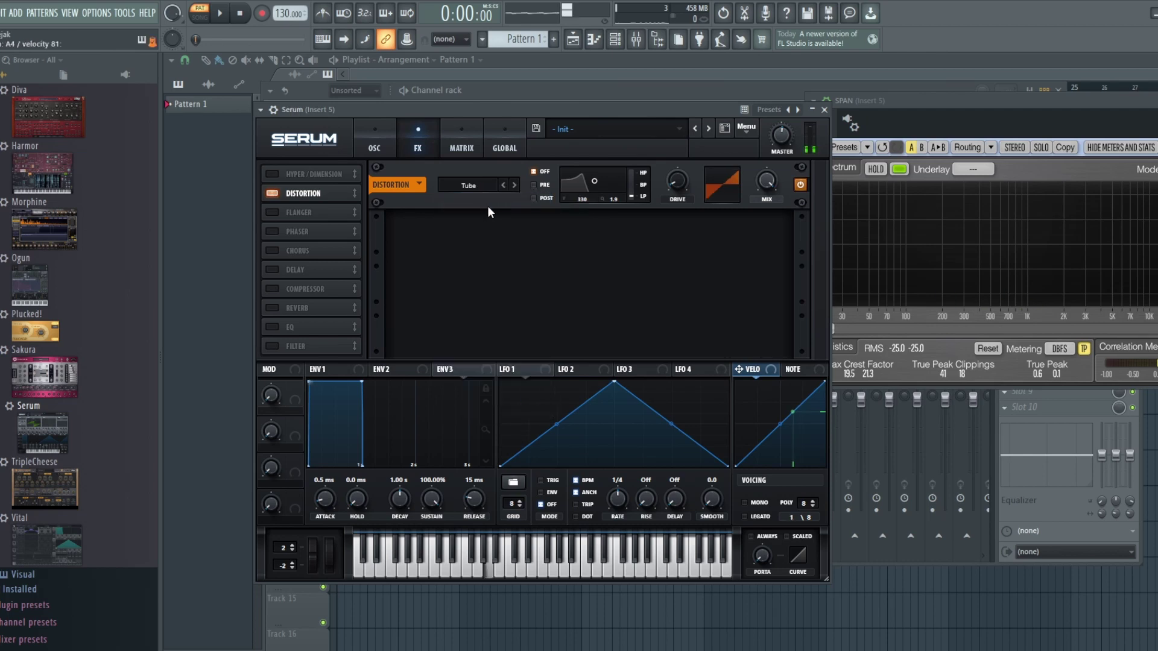
drag(677, 180, 678, 82)
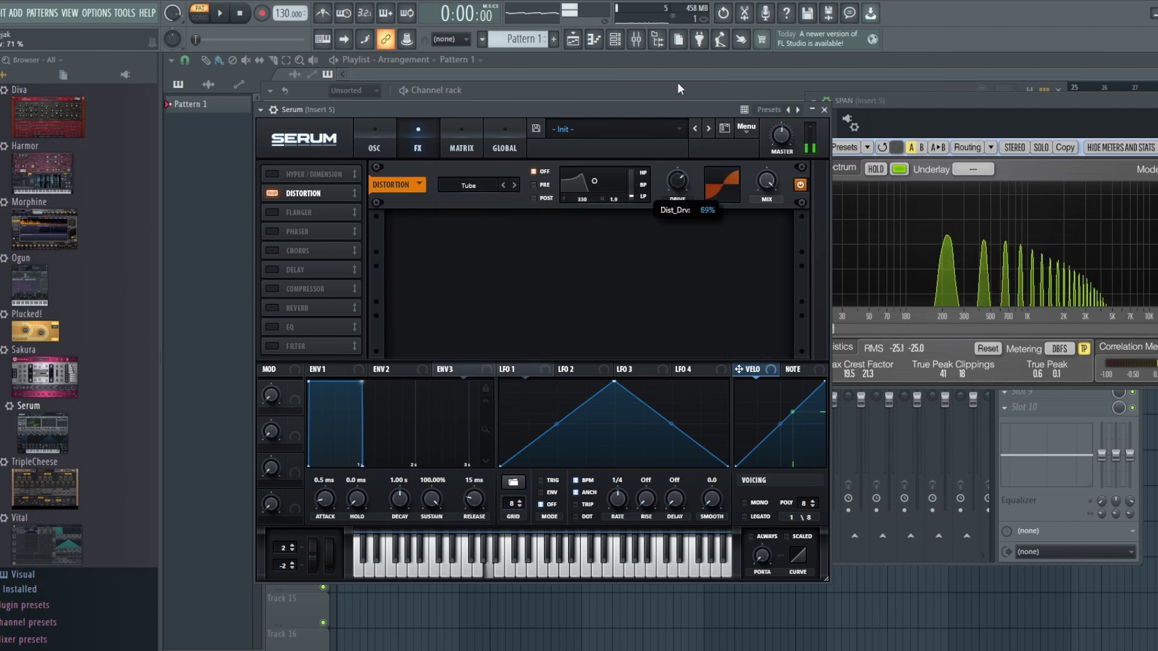
click(491, 182)
click(475, 410)
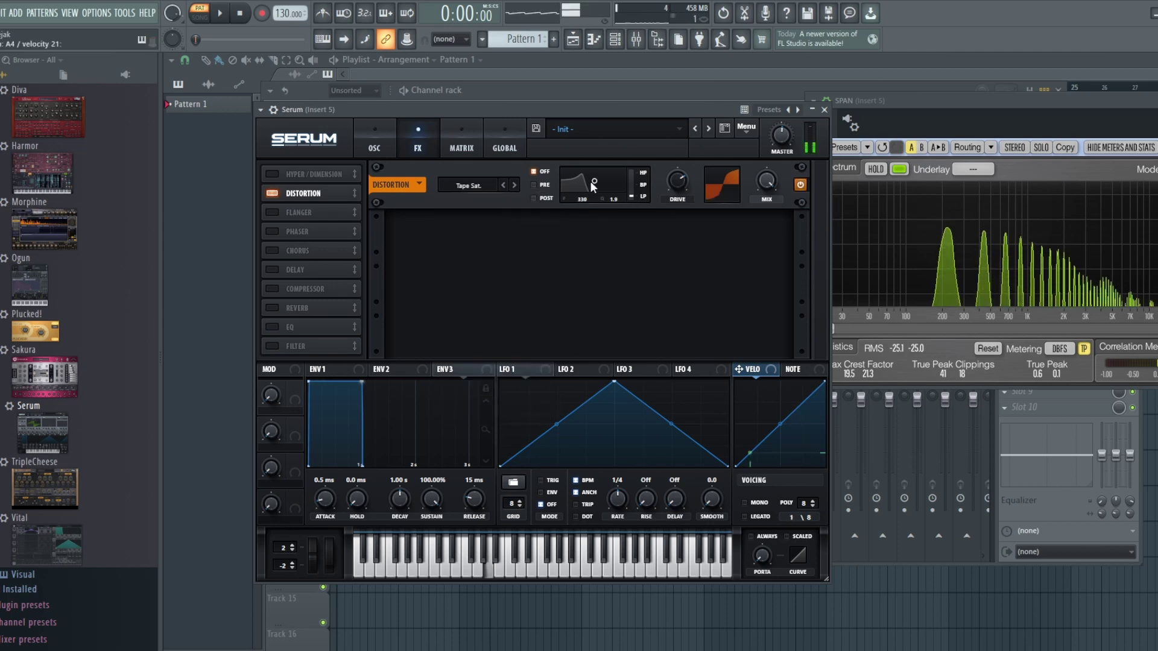
click(486, 186)
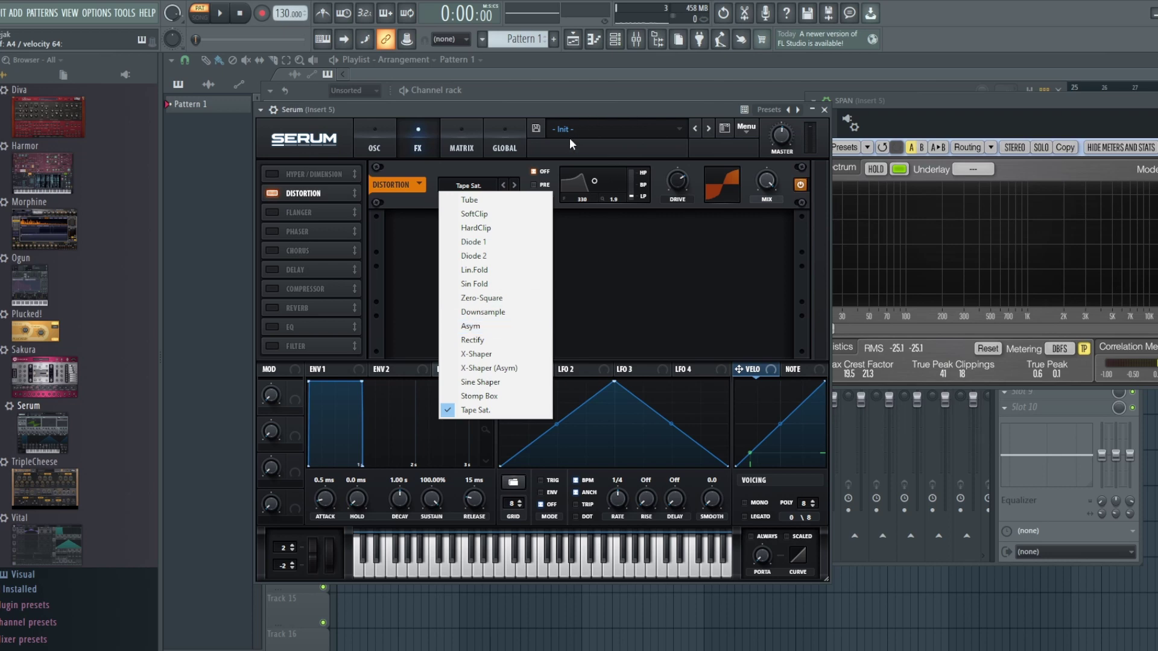
click(468, 171)
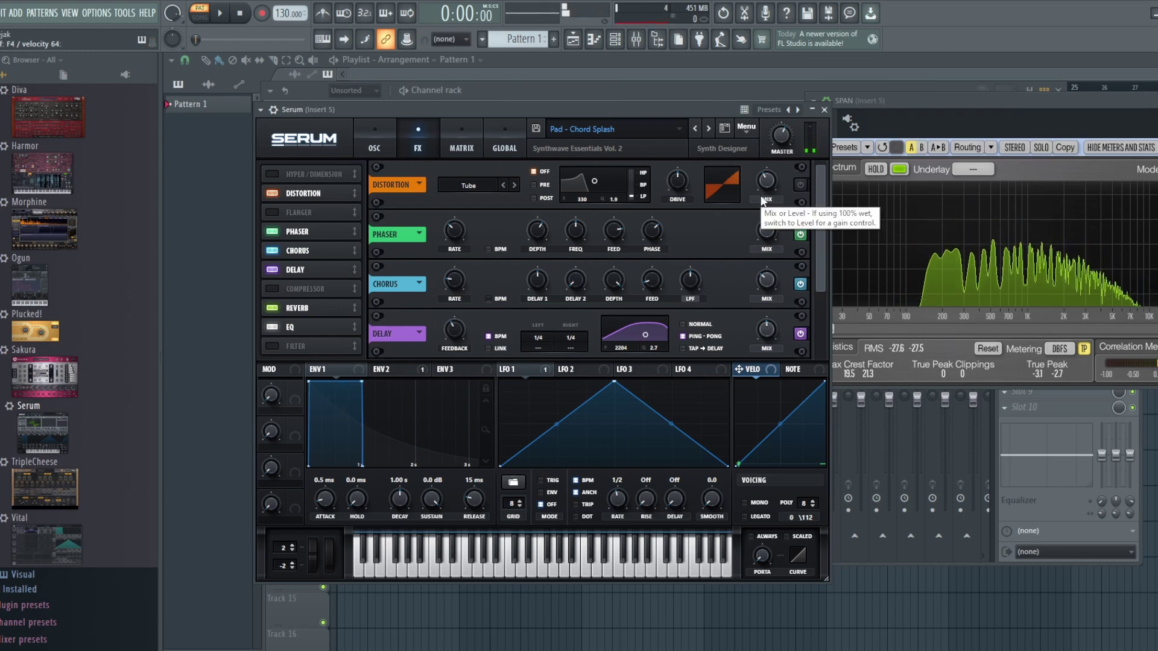
- Turn on the Chord Splash pad's Tube distortion and raise its mix from 39% to 74%
click(798, 186)
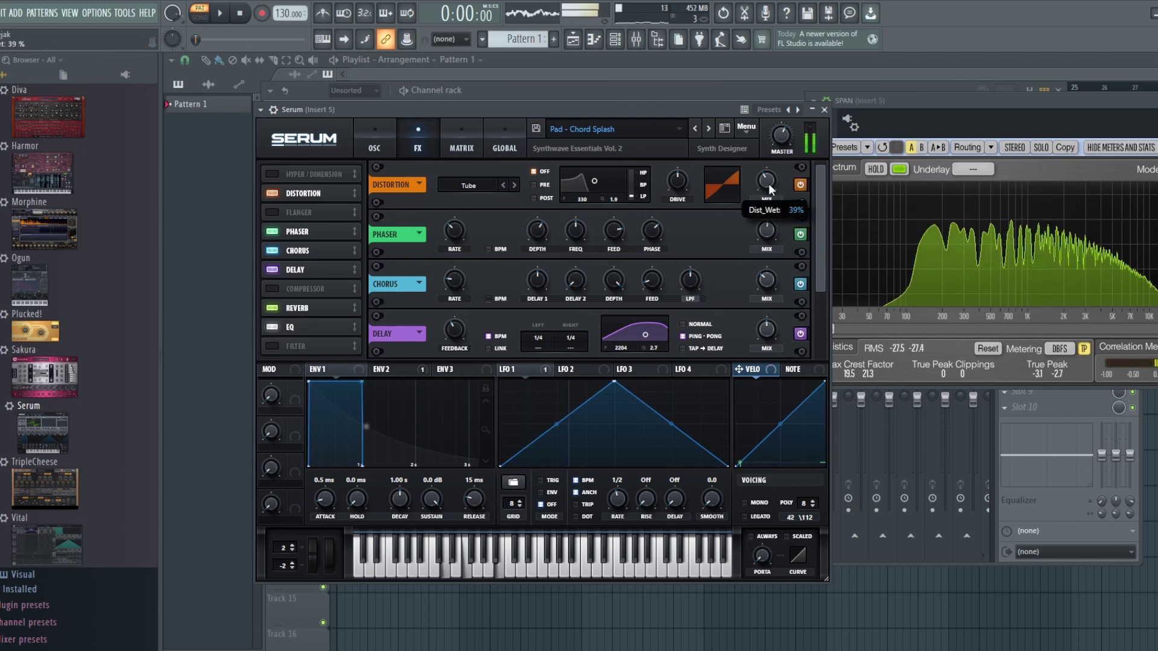
drag(768, 184, 765, 131)
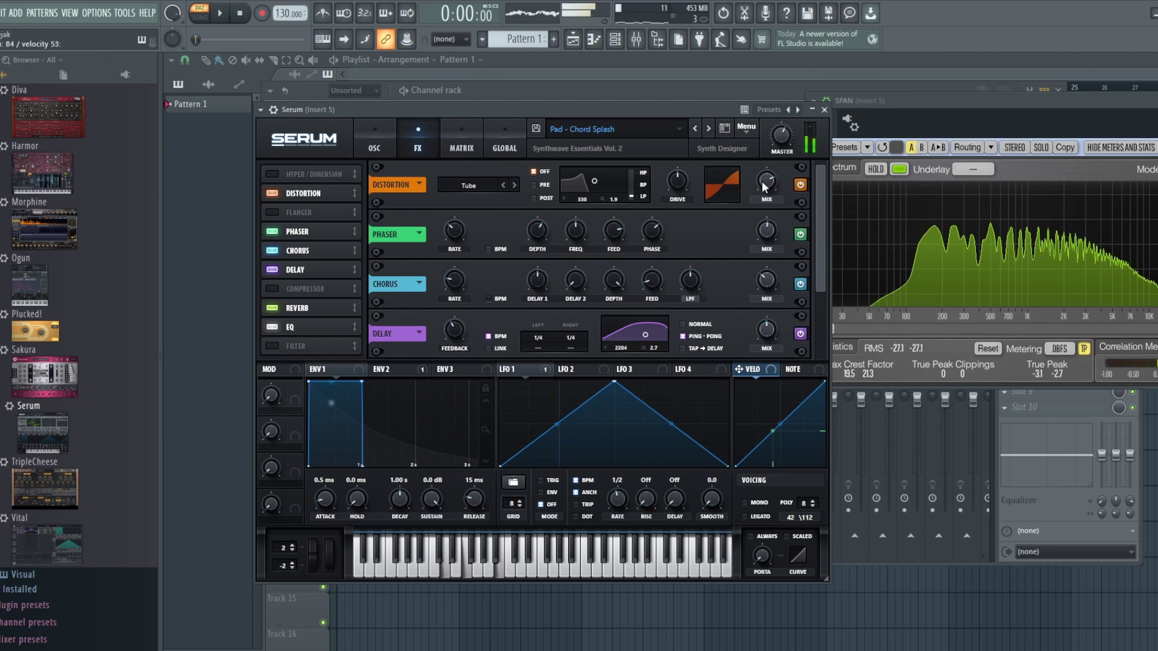
- Raise the Chord Splash pad's distortion wet mix to 86%
mouse_move(764, 187)
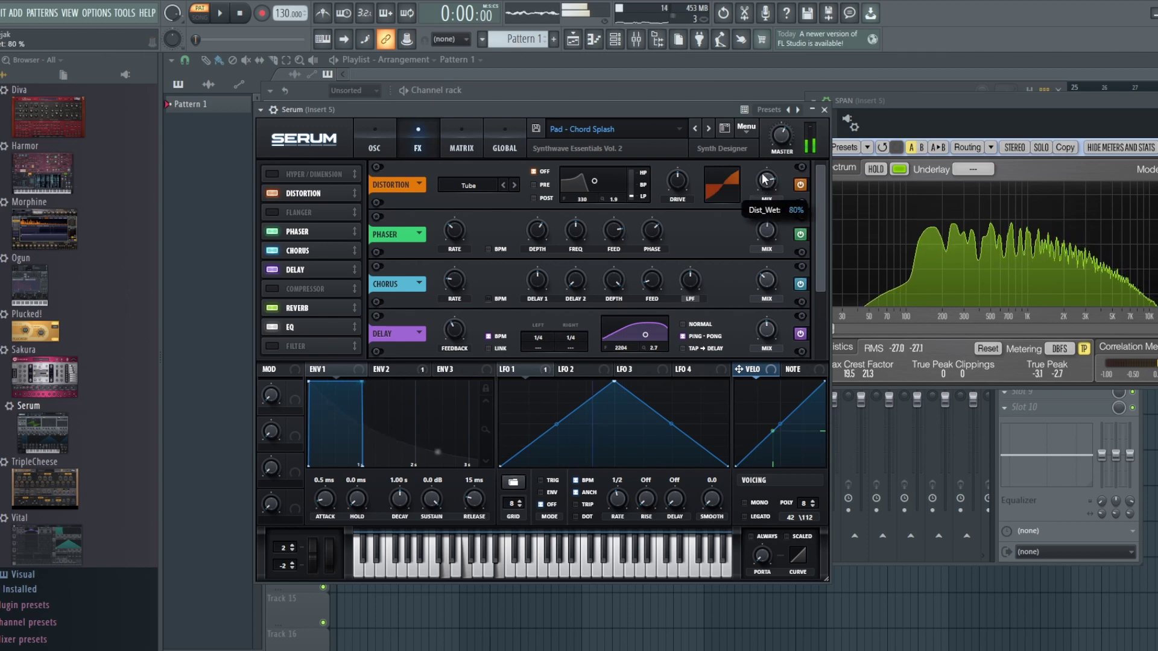
drag(763, 187, 762, 167)
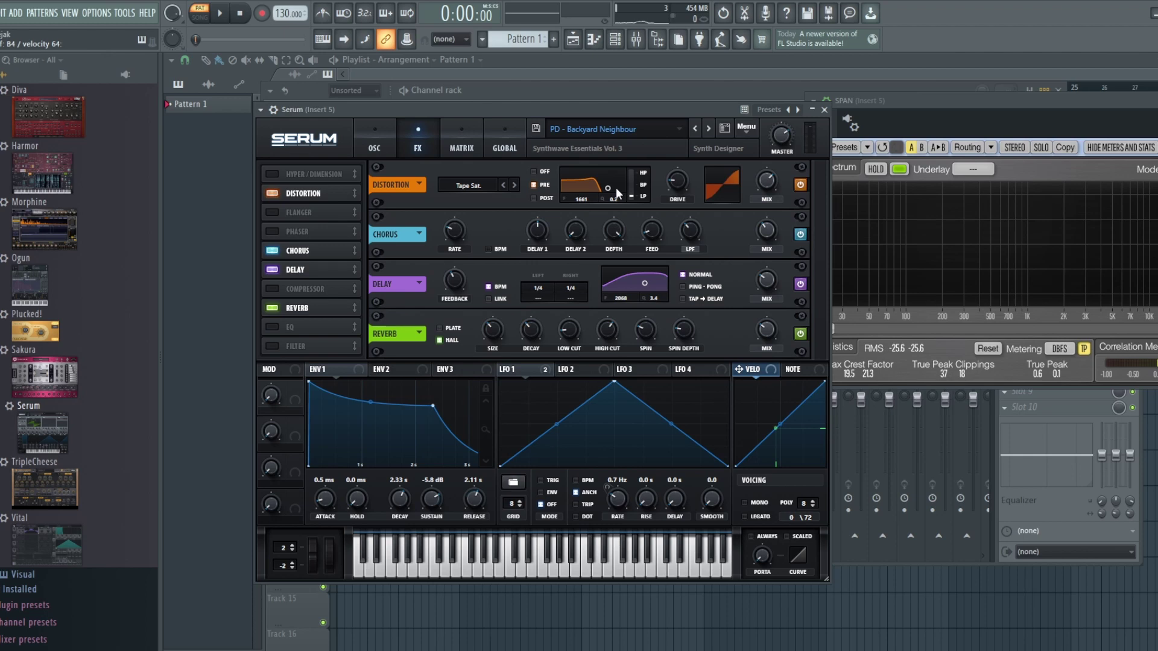
- A/B the Backyard Neighbour pad's Tape Sat. distortion off and on twice, then load DS_VPDH3_synth_lead_ethereal
click(800, 185)
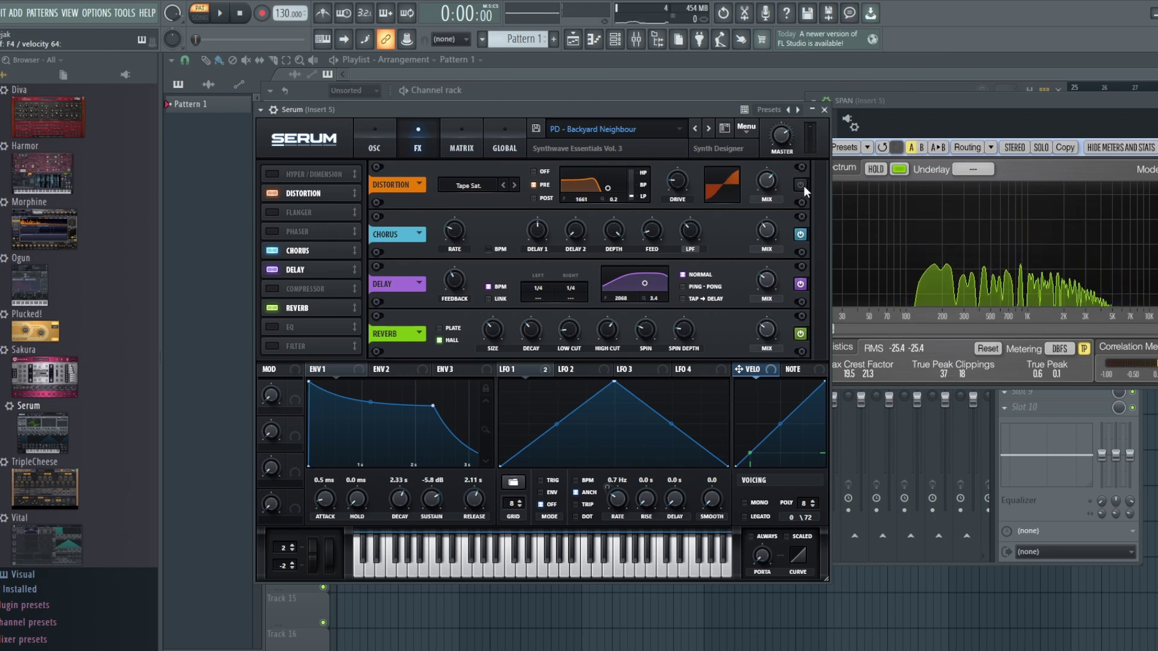
click(800, 185)
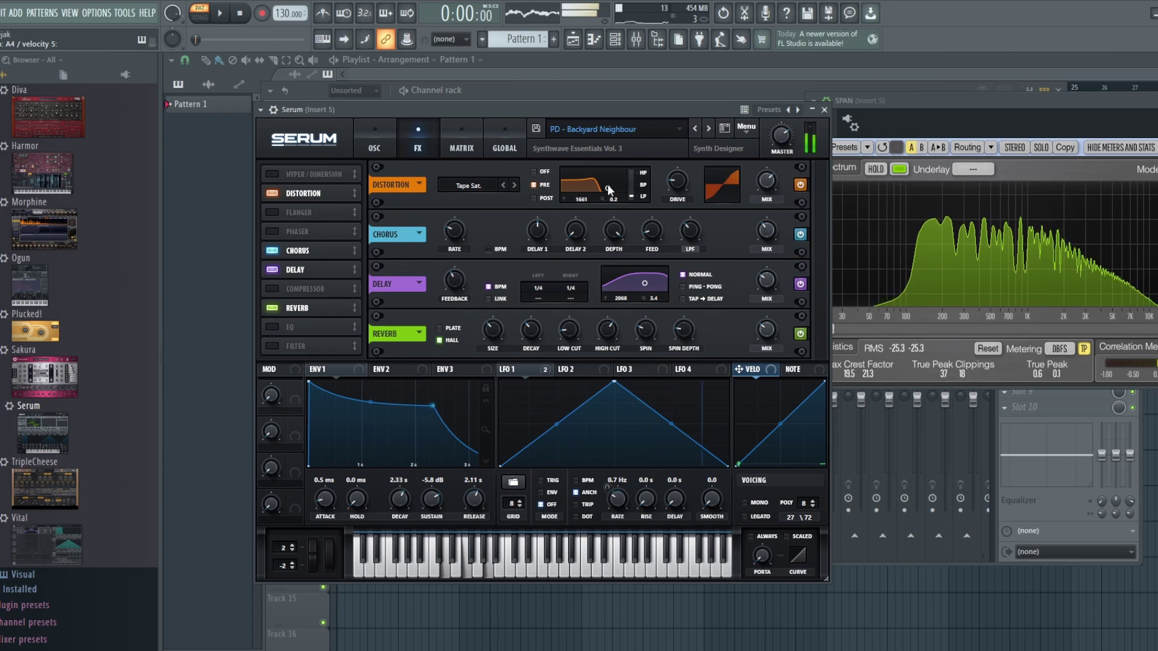
click(801, 185)
click(800, 185)
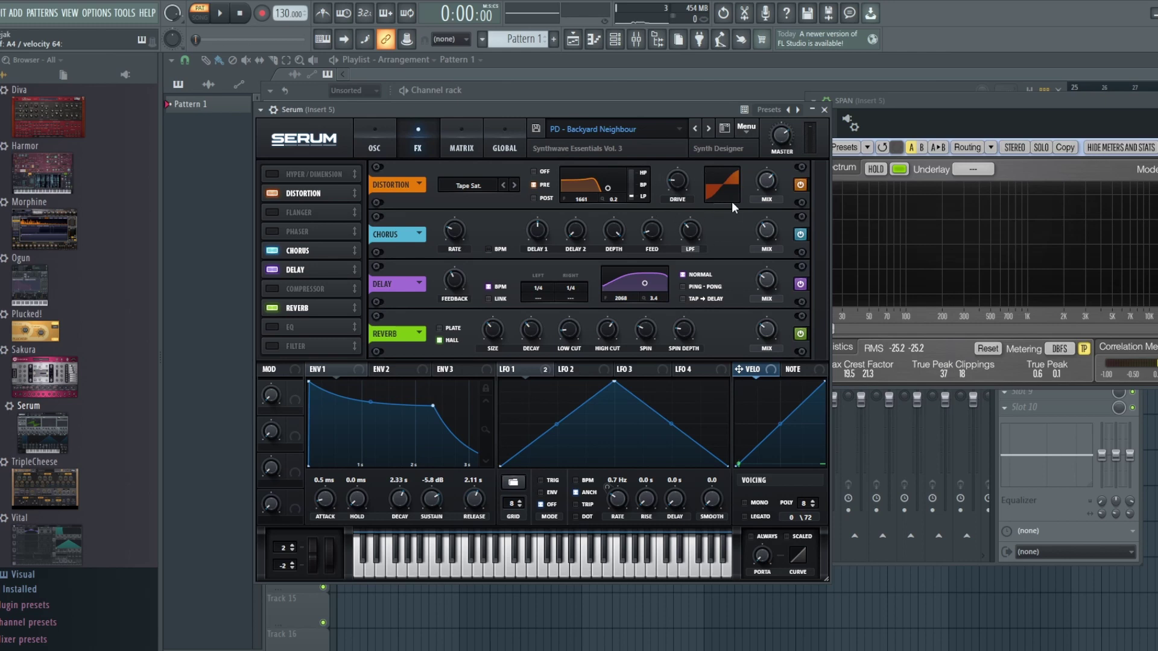
click(709, 129)
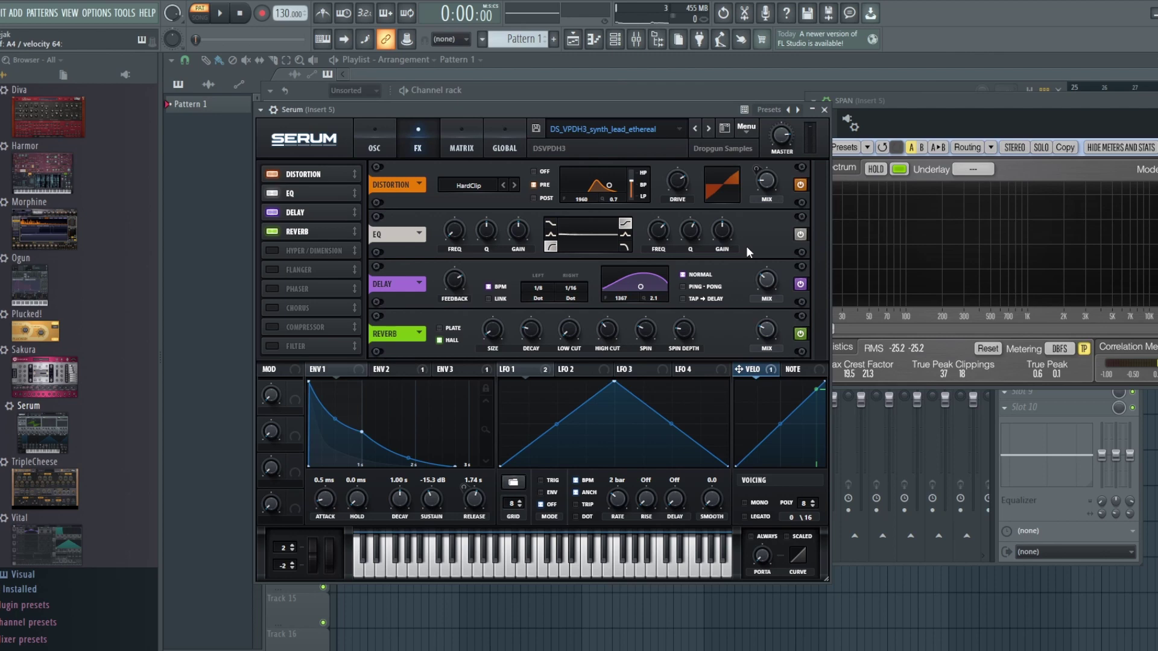
- Bypass the lead's HardClip distortion, turn it back on, and show the ENV3 envelope
click(800, 185)
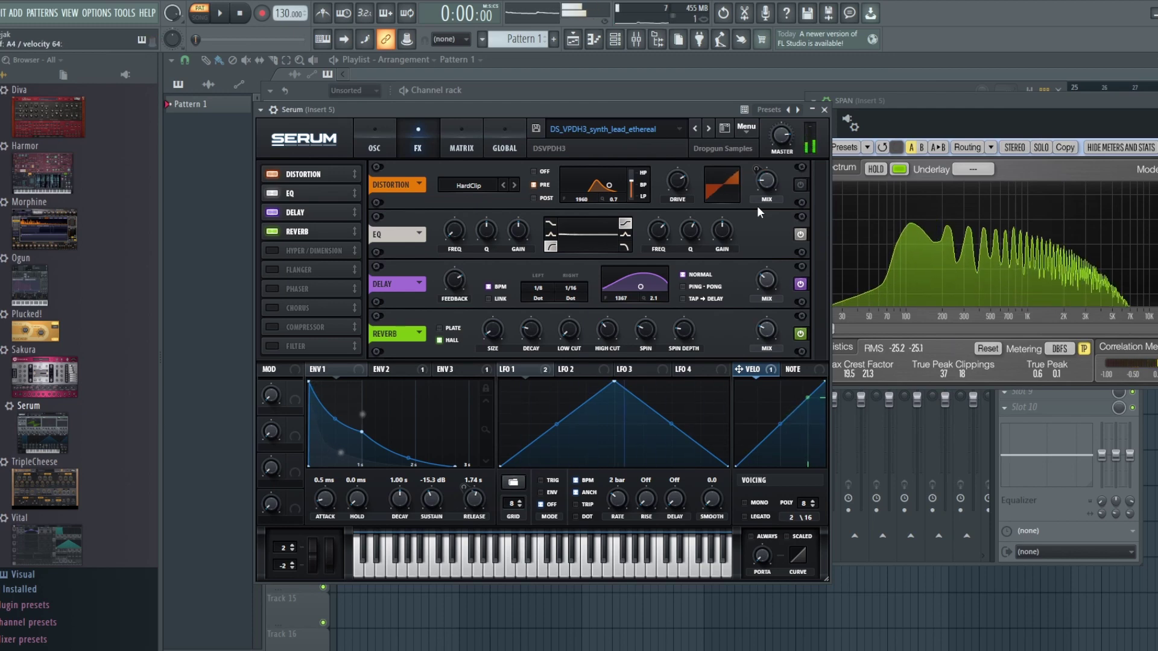
click(801, 184)
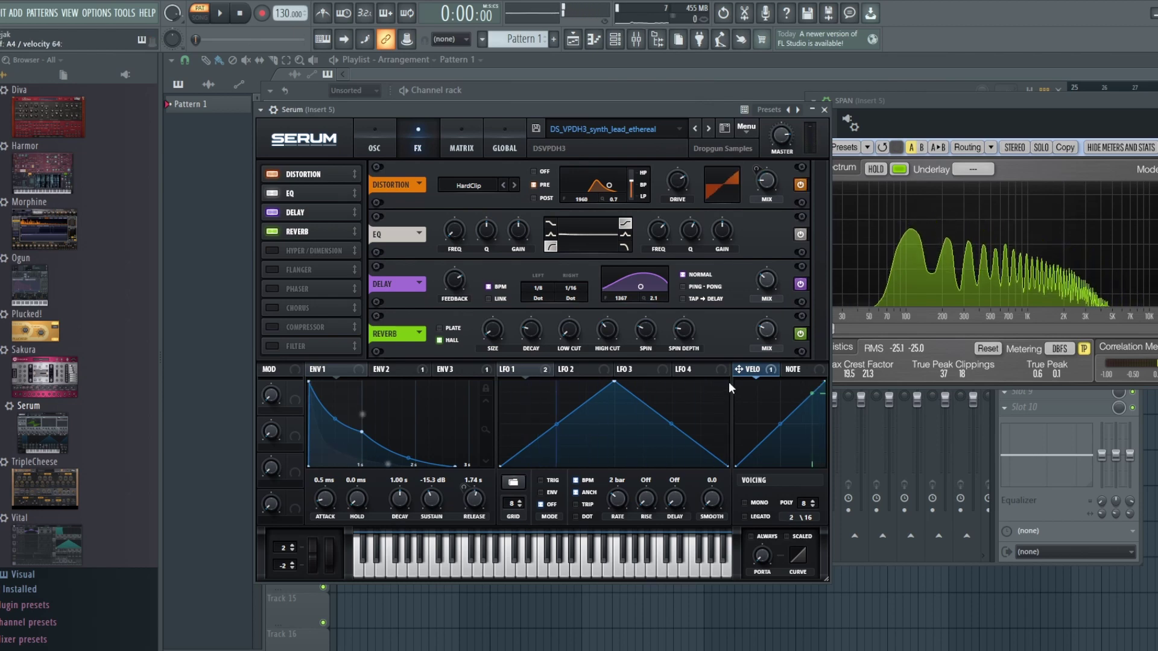
click(453, 369)
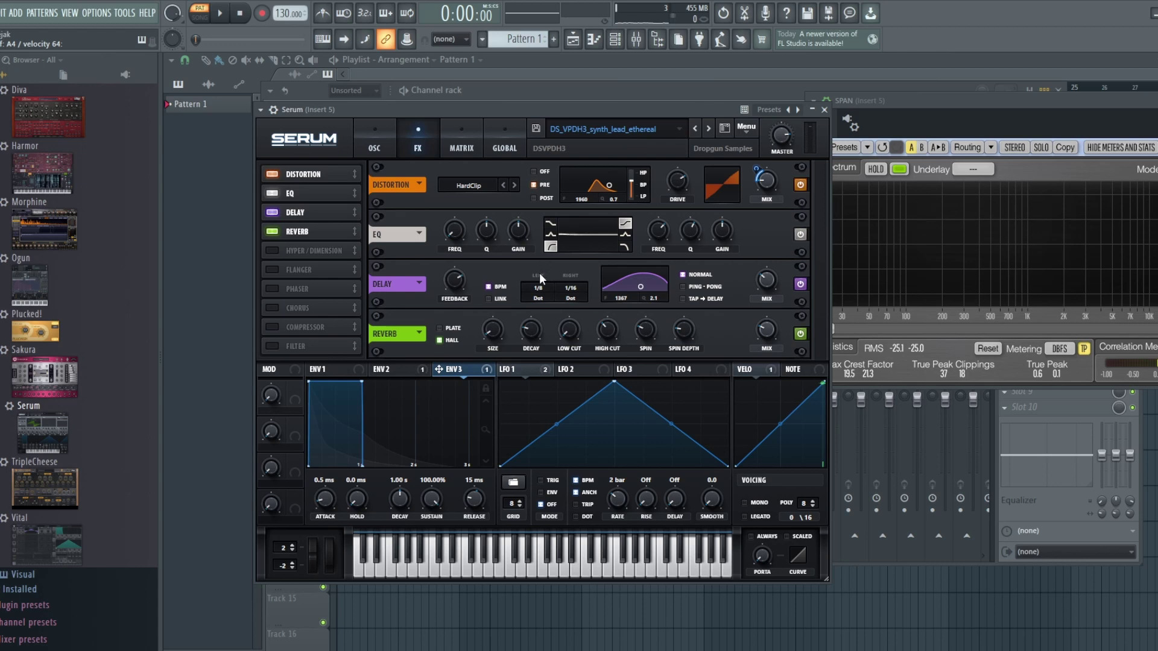
- Play E4, B4, F5 and D5 notes to hear the distorted lead on SPAN
key(c)
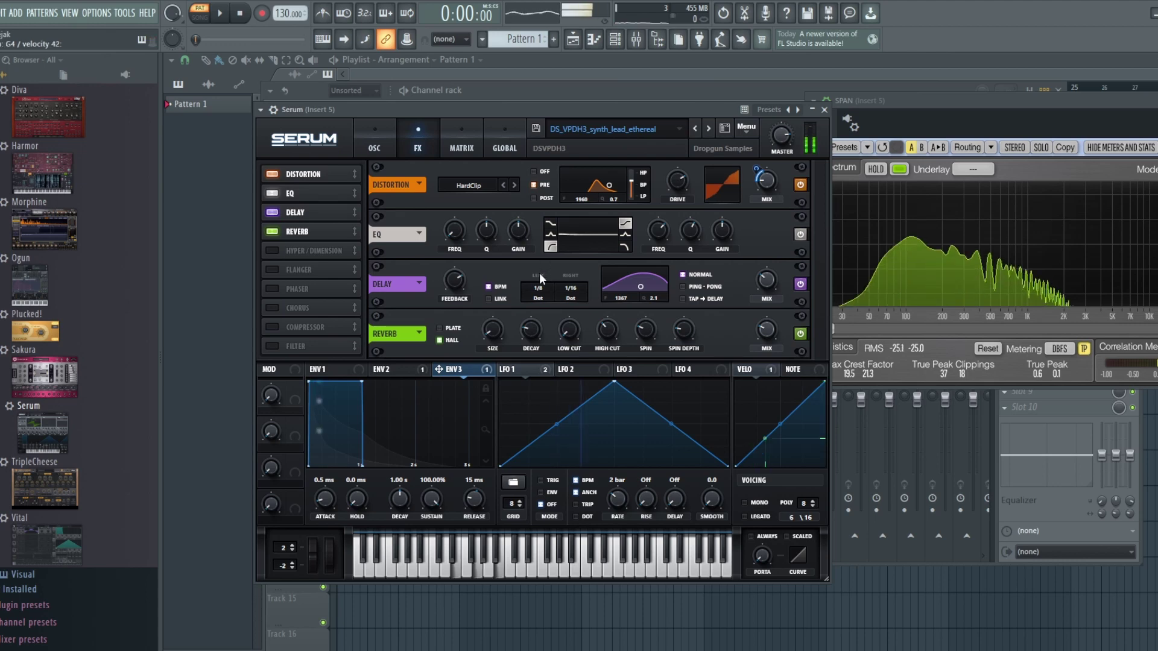
key(m)
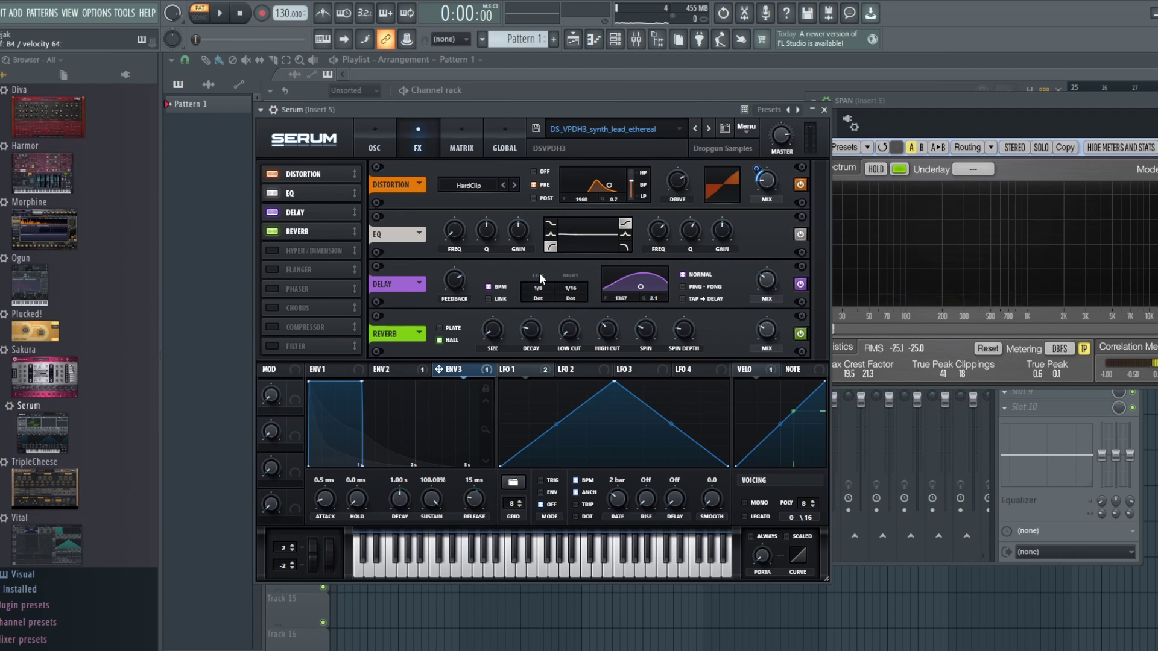
key(v)
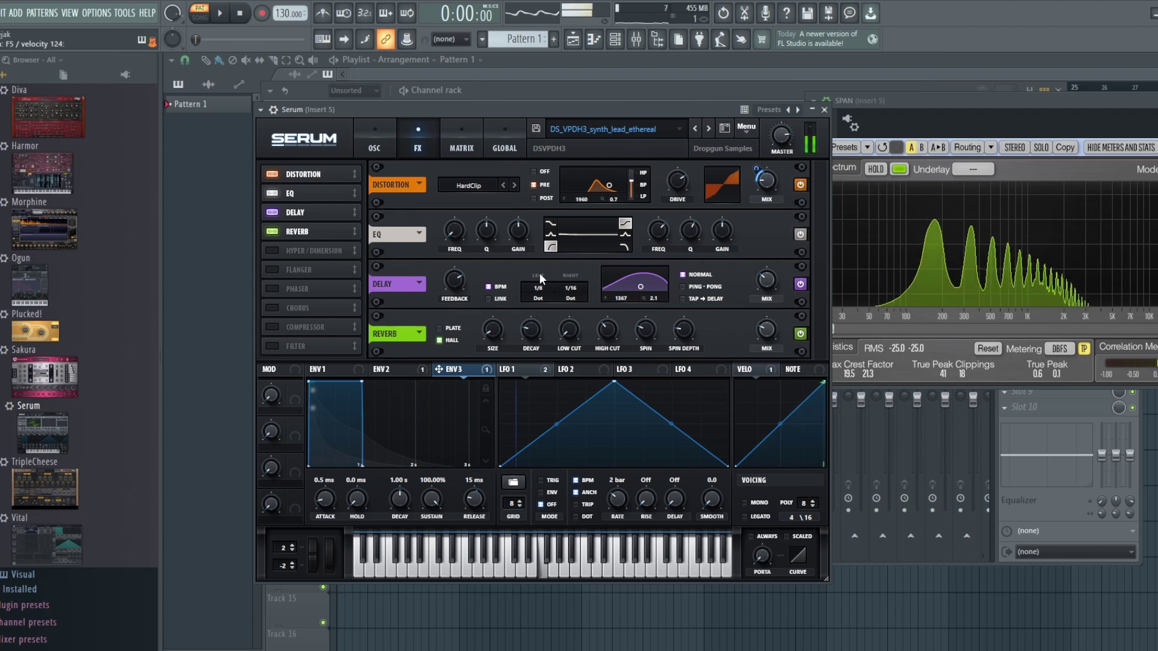
key(x)
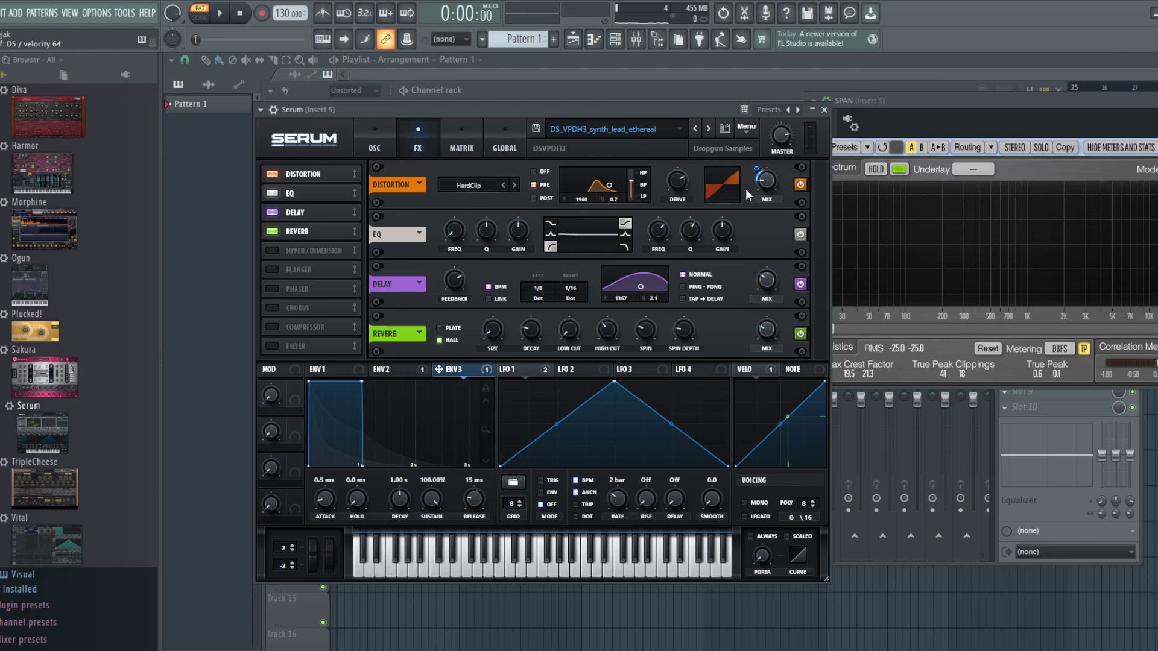
- Open and dismiss the distortion mix options, then bypass the bass preset's SoftClip distortion
right_click(764, 188)
click(819, 190)
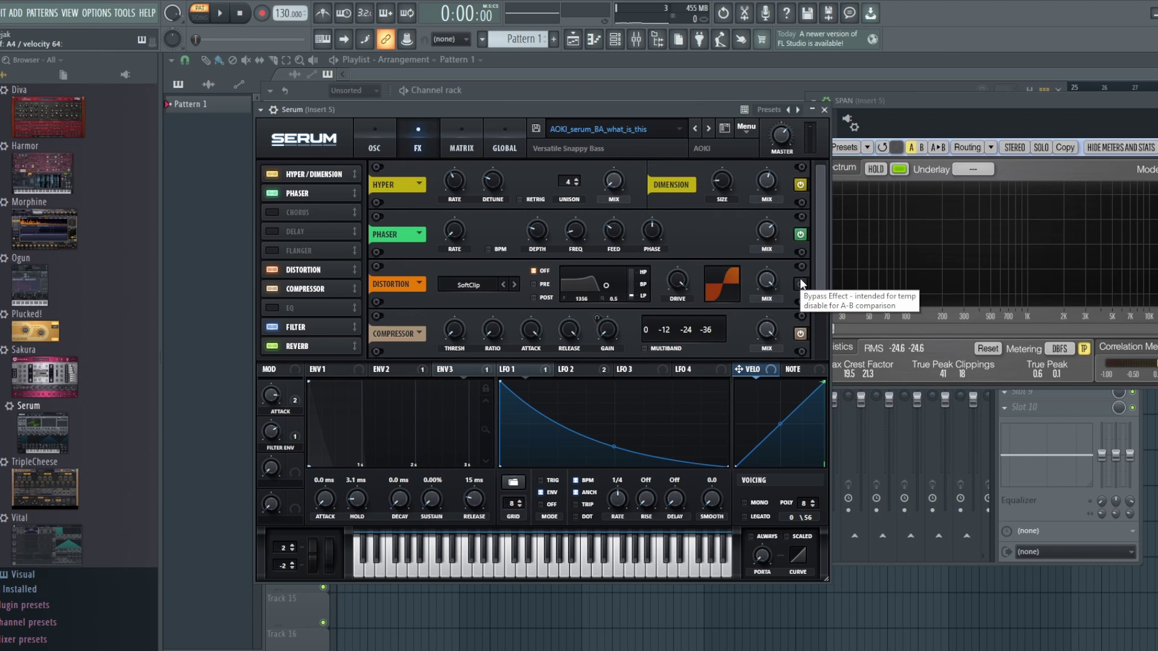
click(801, 284)
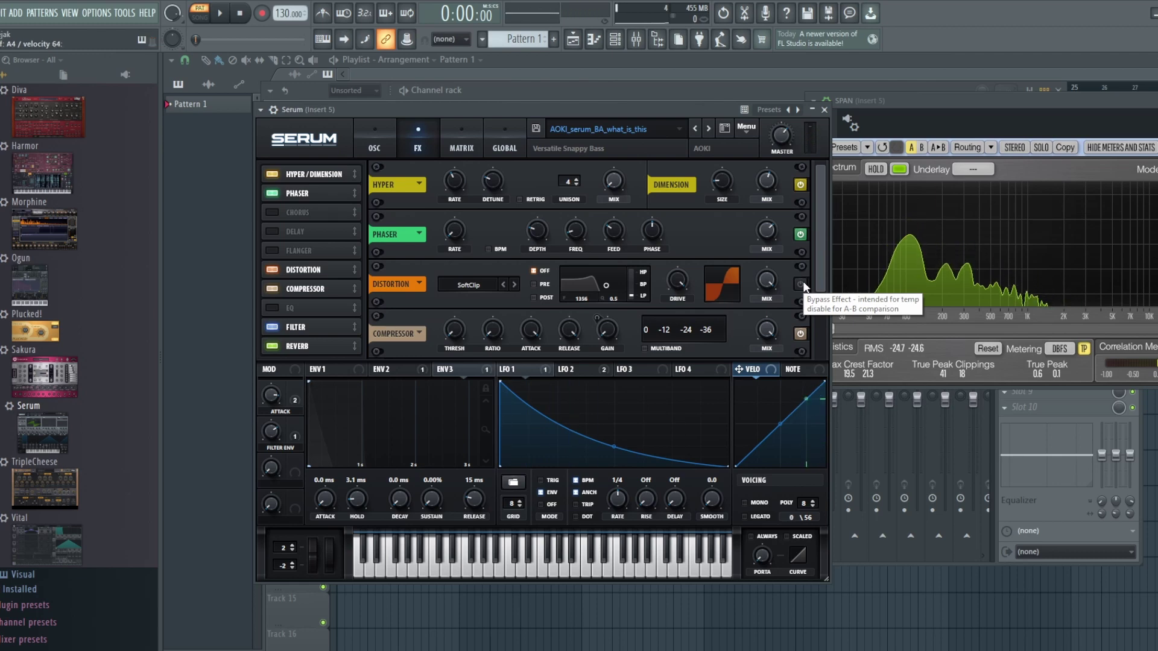
- Switch the AOKI bass's SoftClip distortion on, off, then back on
click(803, 285)
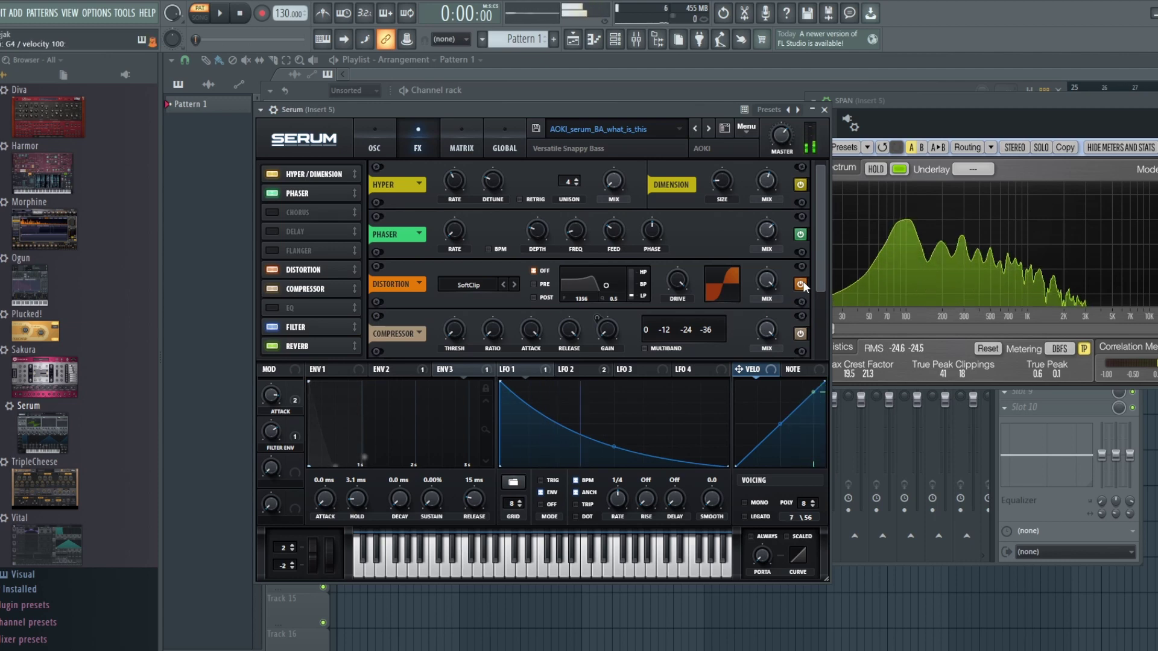
click(800, 284)
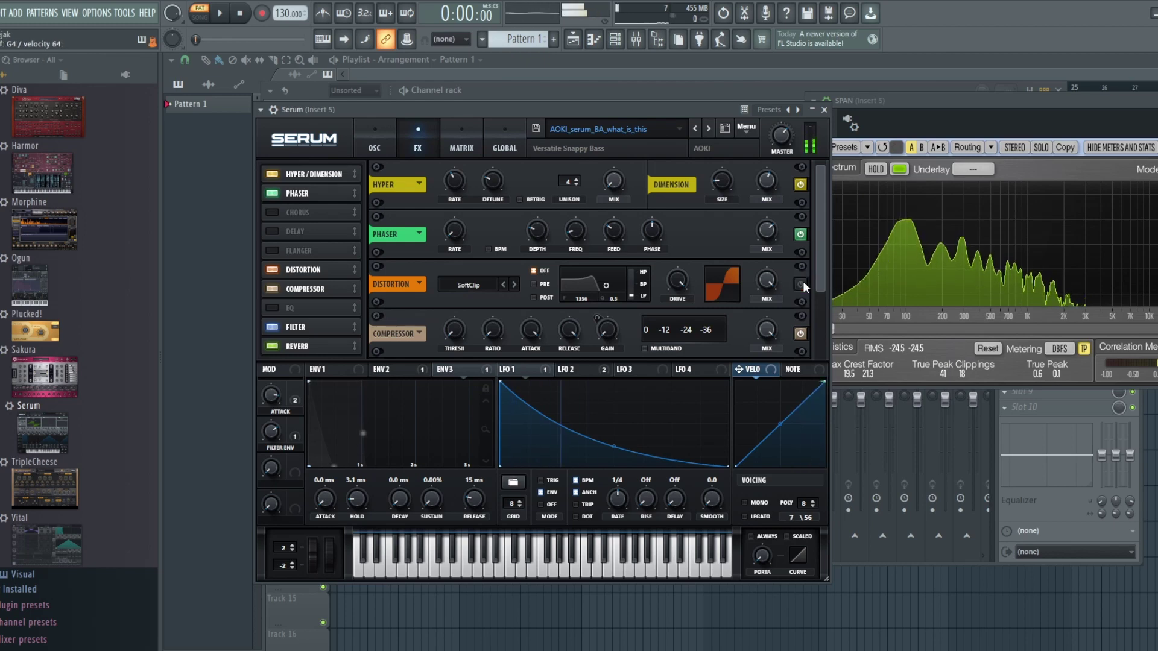
click(800, 284)
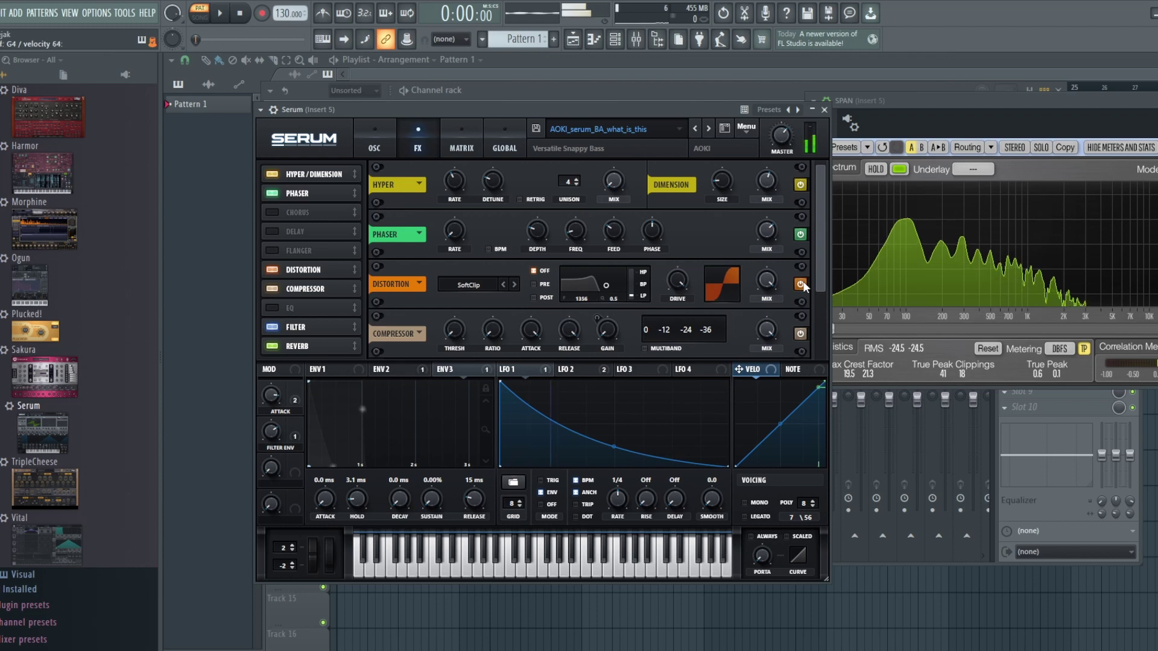